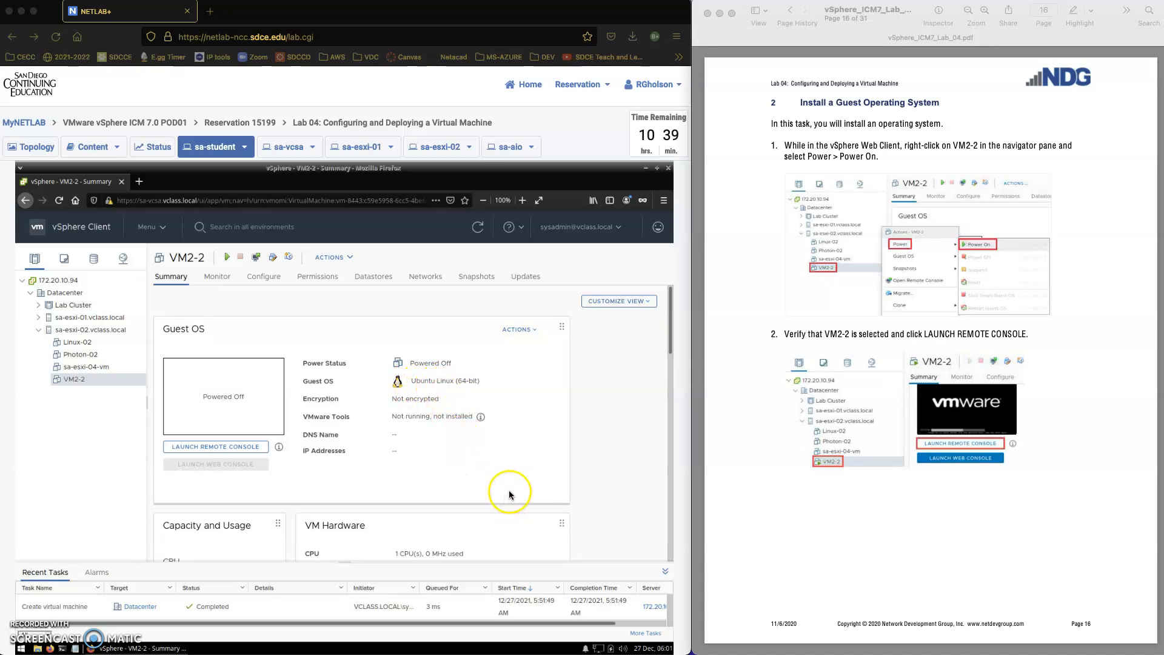
Power on VM2-2 from its Power menu and launch its remote console.
{"action": "scroll", "coordinate": [510, 507], "scroll_direction": "down", "scroll_amount": 1}
{"action": "scroll", "coordinate": [511, 506], "scroll_direction": "down", "scroll_amount": 2}
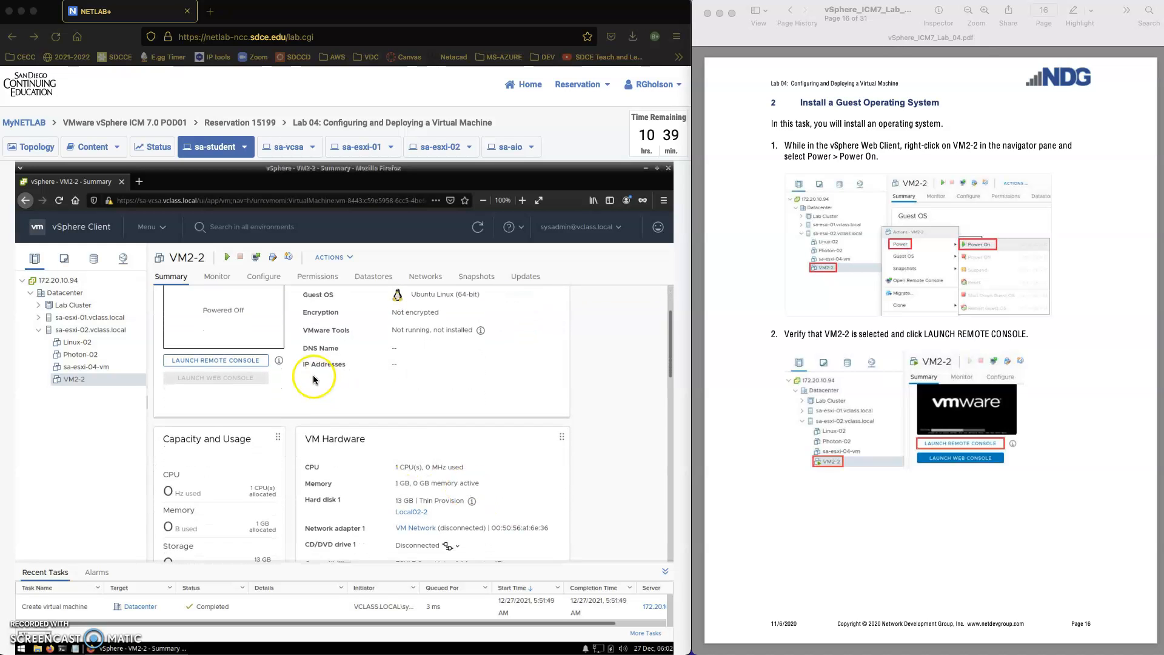
{"action": "scroll", "coordinate": [442, 395], "scroll_direction": "down", "scroll_amount": 4}
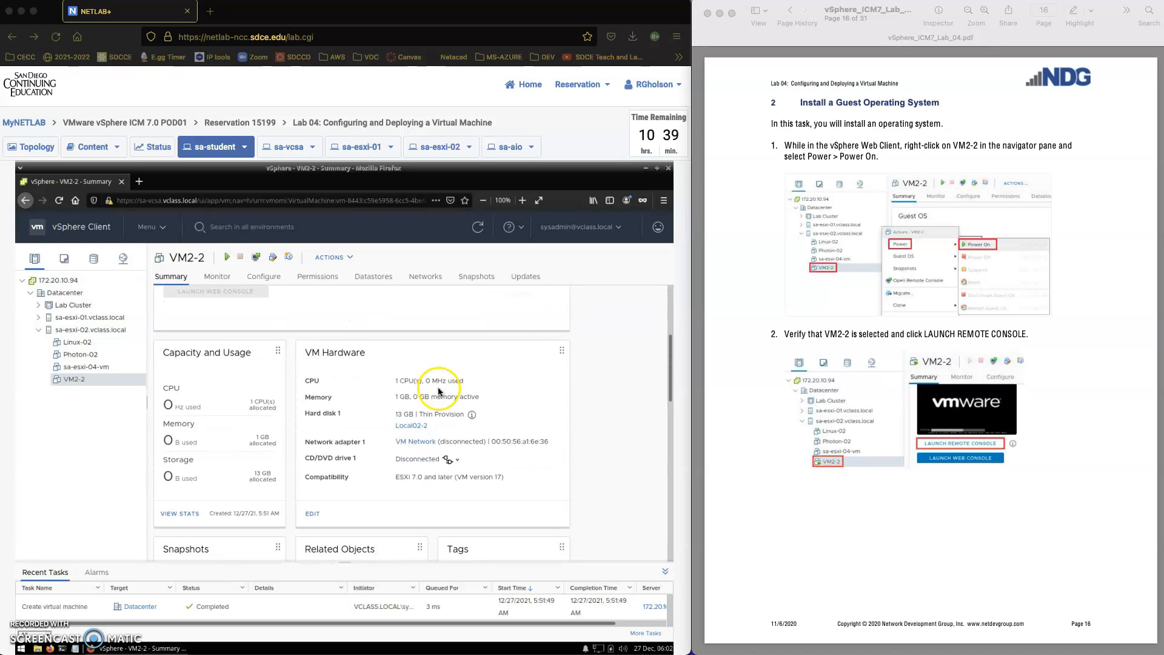
{"action": "scroll", "coordinate": [438, 386], "scroll_direction": "down", "scroll_amount": 2}
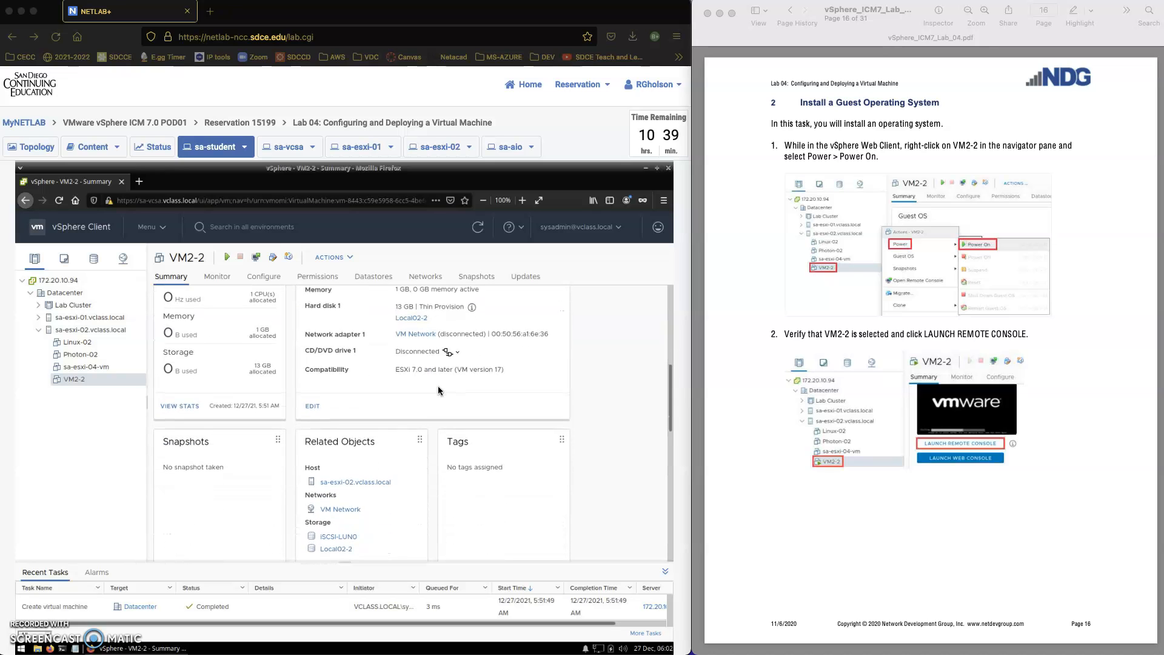
{"action": "scroll", "coordinate": [436, 386], "scroll_direction": "up", "scroll_amount": 5}
{"action": "scroll", "coordinate": [436, 386], "scroll_direction": "up", "scroll_amount": 3}
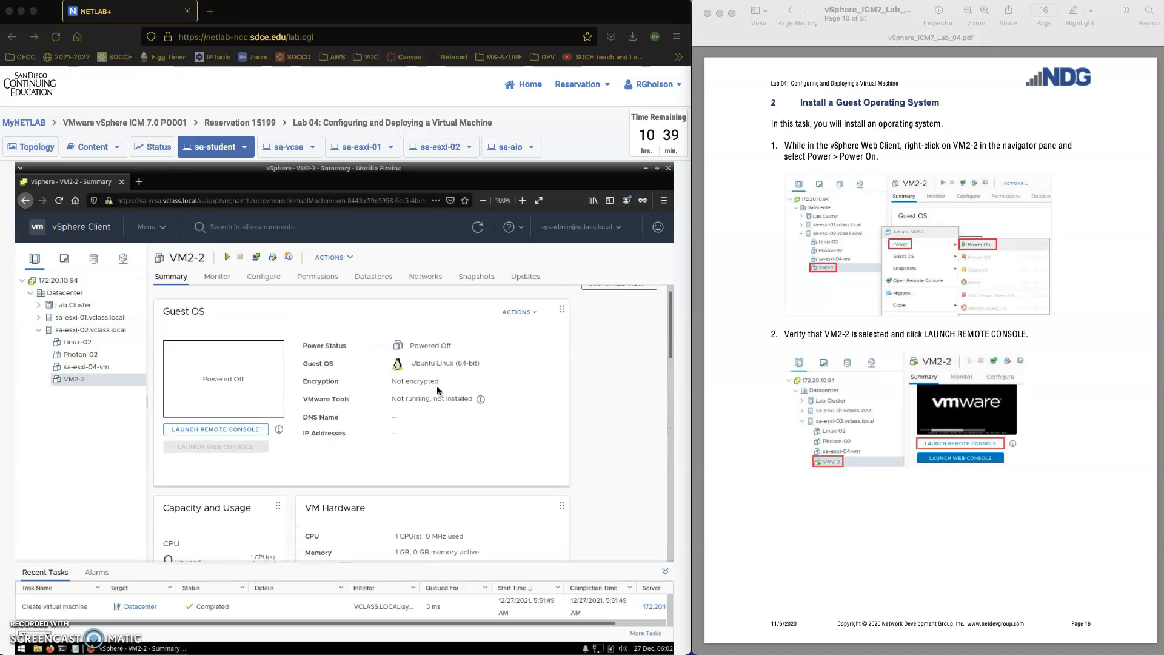
{"action": "left_click", "coordinate": [915, 249]}
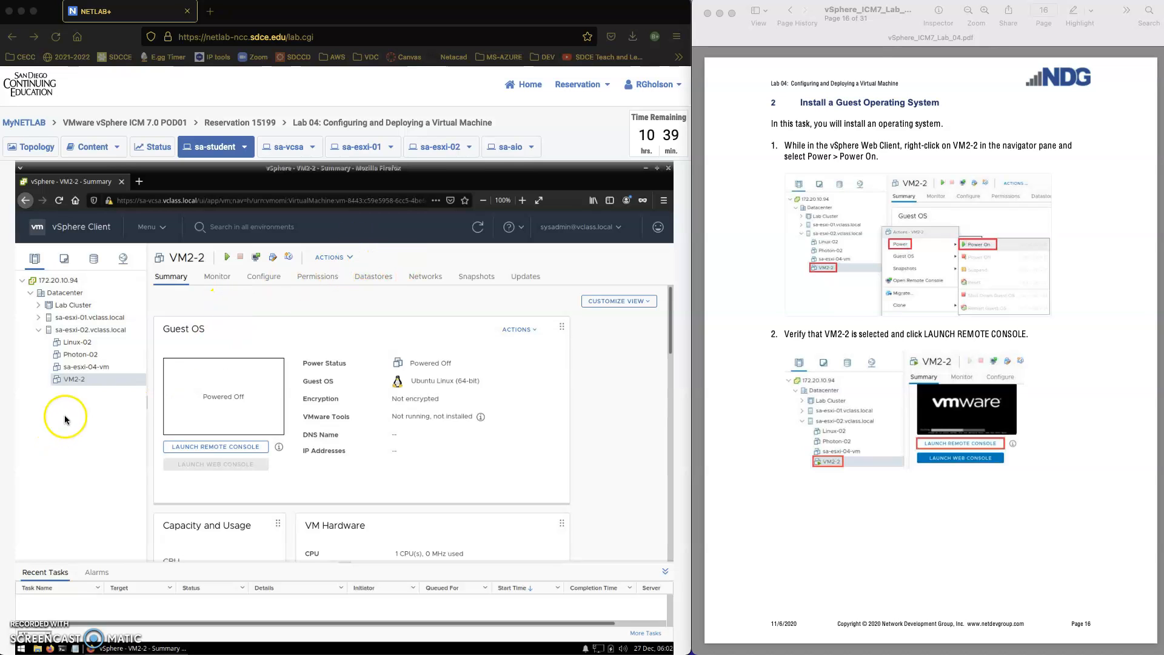
{"action": "right_click", "coordinate": [111, 384]}
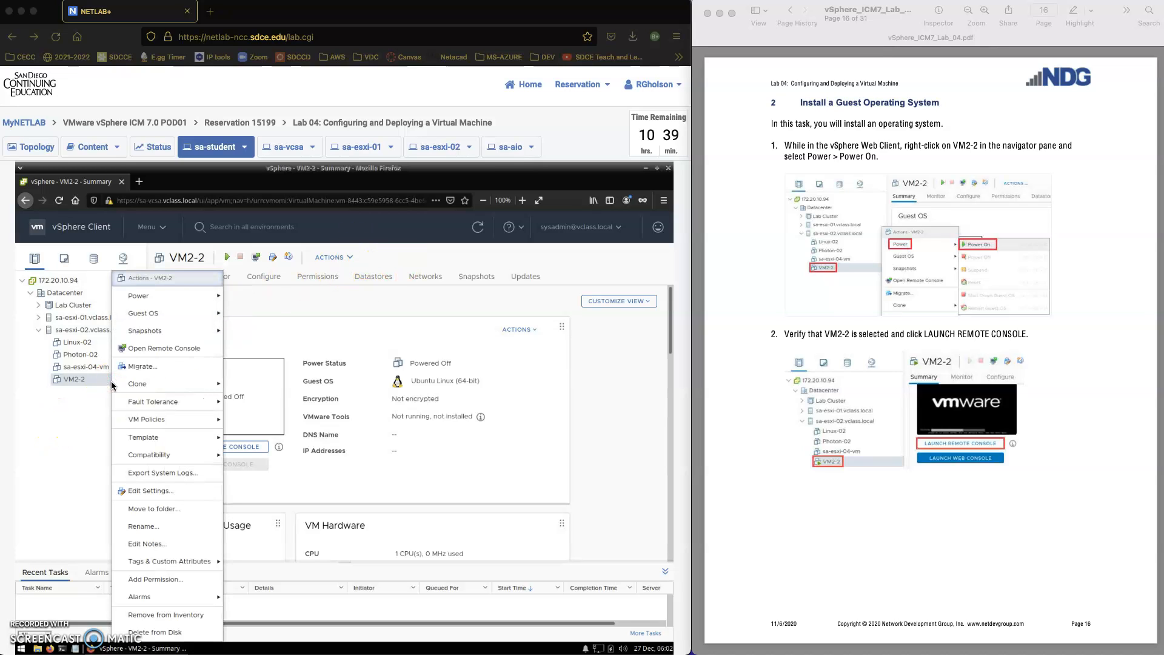
{"action": "mouse_move", "coordinate": [197, 296]}
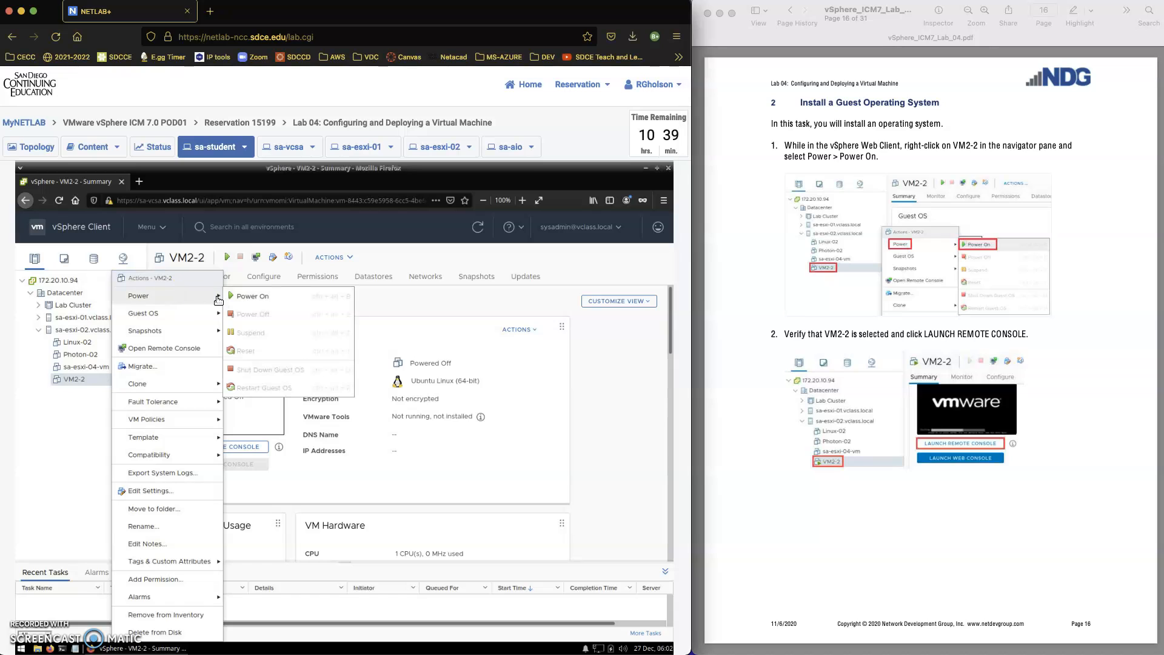
{"action": "left_click", "coordinate": [249, 297]}
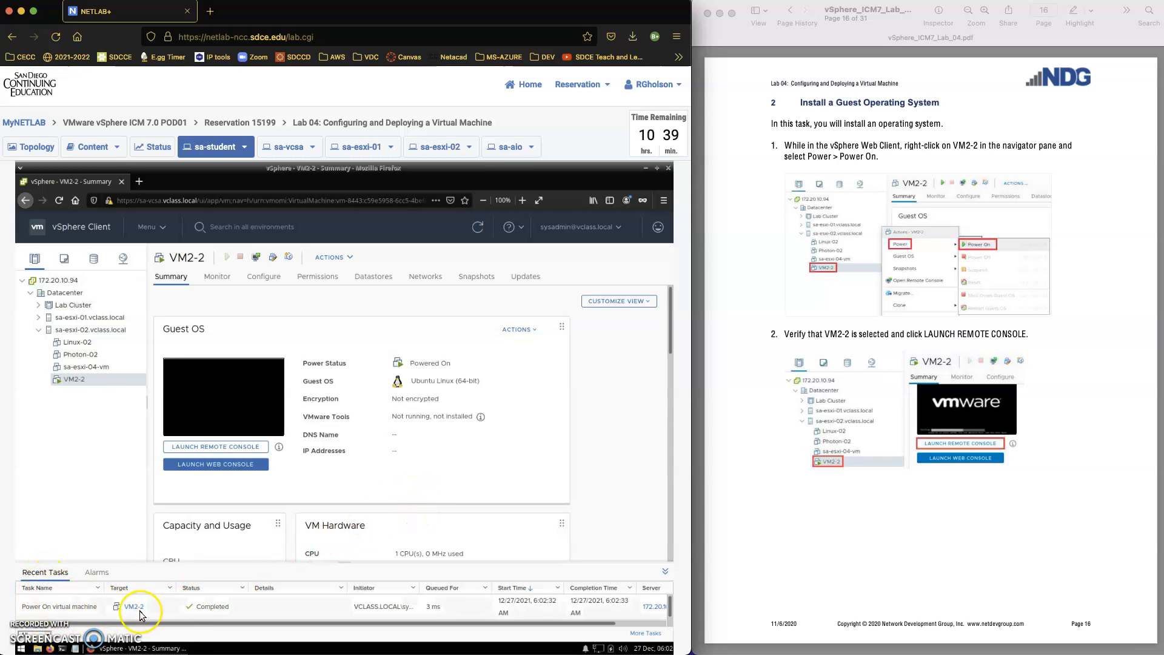
{"action": "left_click", "coordinate": [214, 447]}
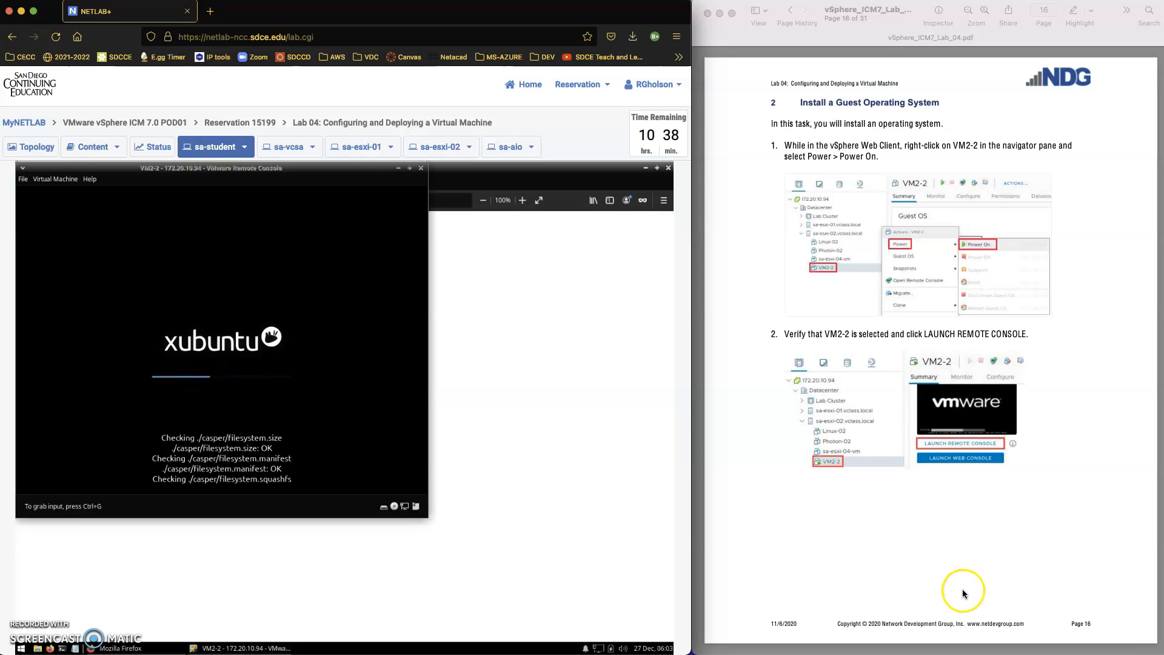
Wait while VM2-2 boots the Xubuntu disc to the installer's Welcome screen.
{"action": "scroll", "coordinate": [948, 597], "scroll_direction": "down", "scroll_amount": 3}
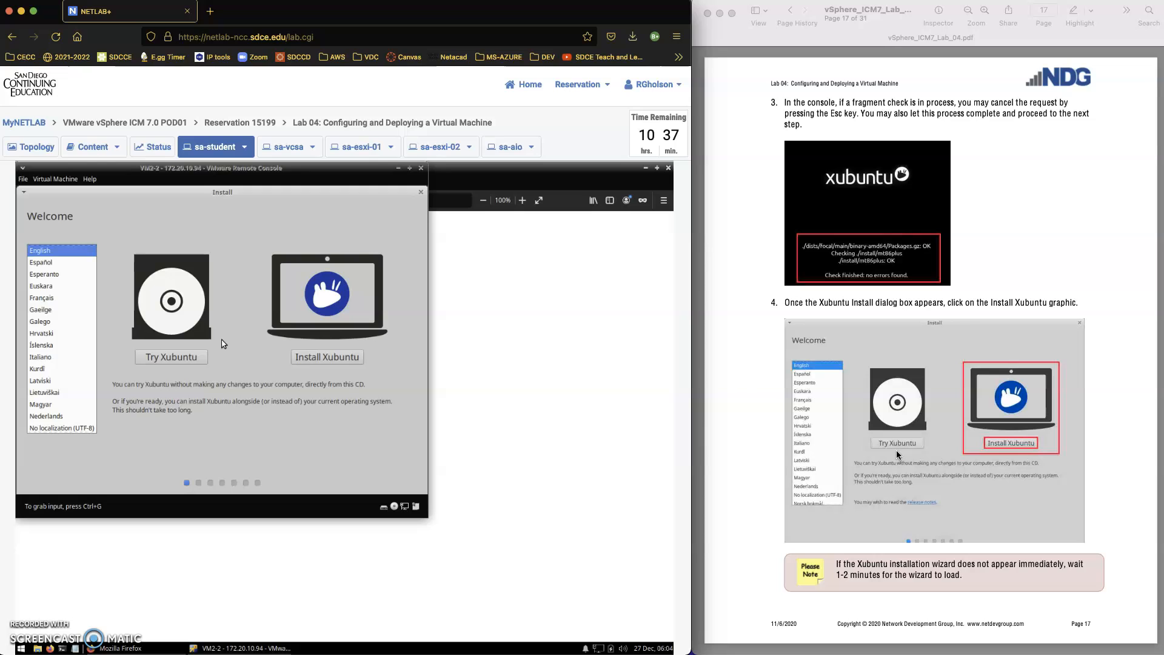
Choose Install Xubuntu and keep the English (US) keyboard layout.
{"action": "left_click", "coordinate": [291, 445]}
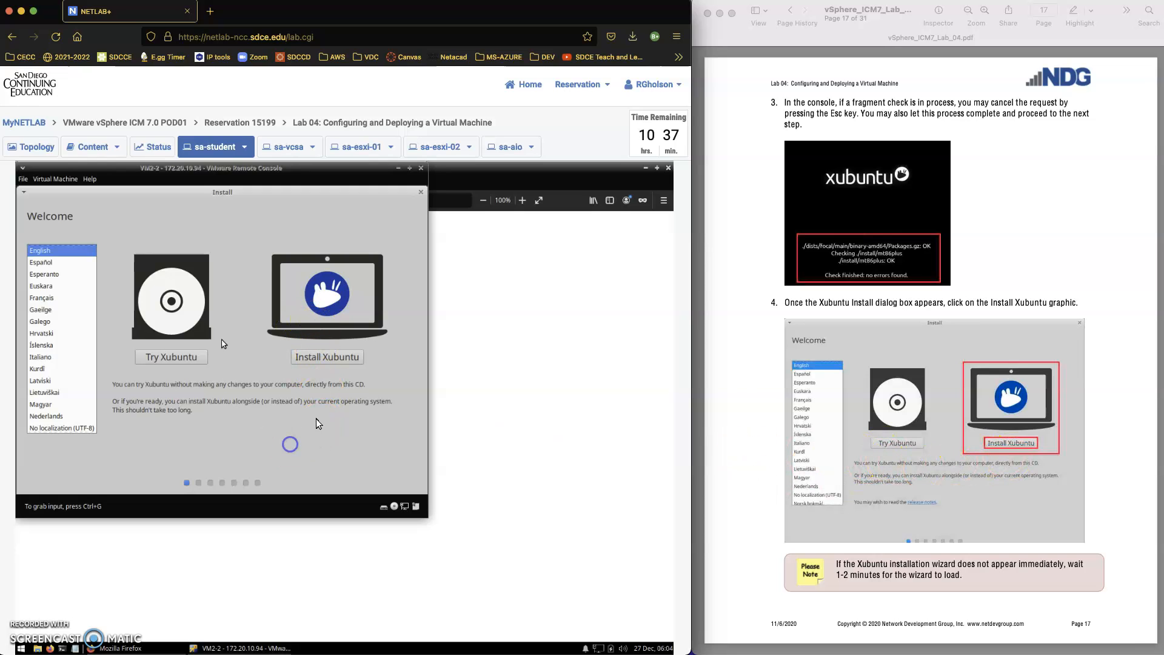
{"action": "left_click", "coordinate": [330, 358]}
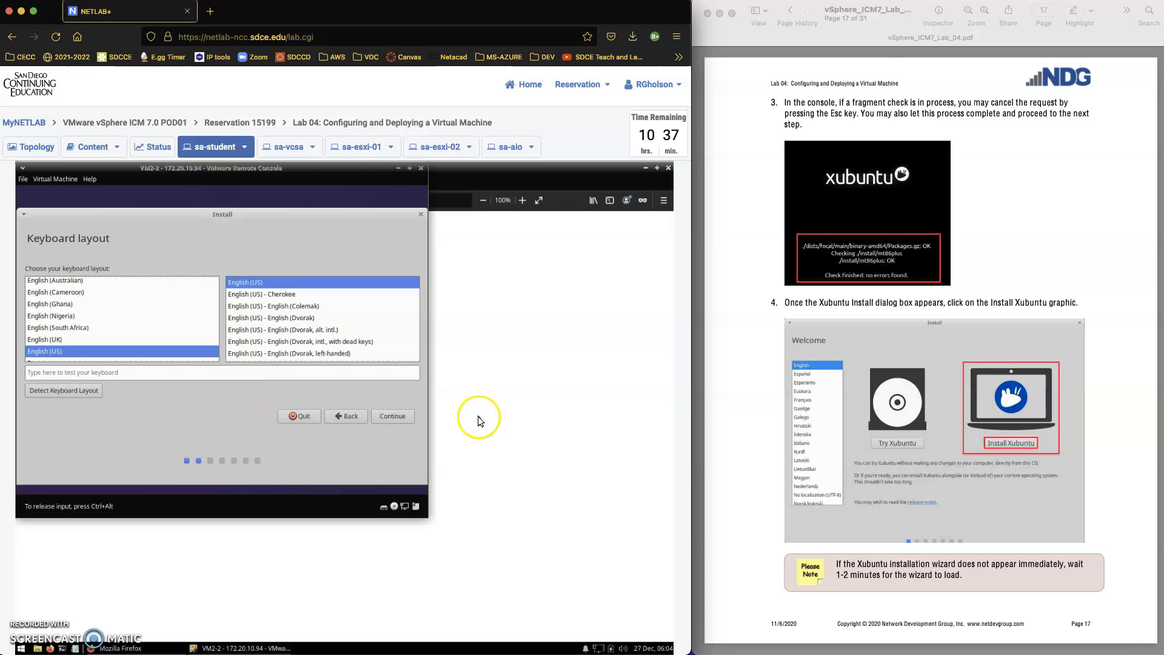
{"action": "scroll", "coordinate": [789, 478], "scroll_direction": "down", "scroll_amount": 5}
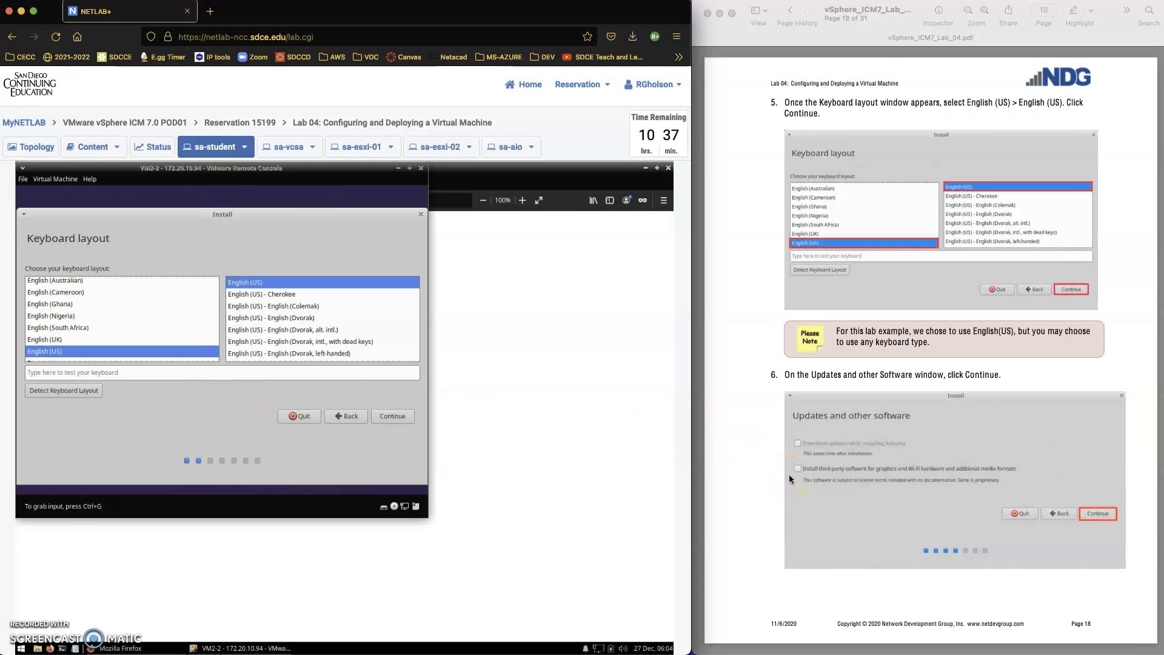
{"action": "left_click", "coordinate": [395, 418]}
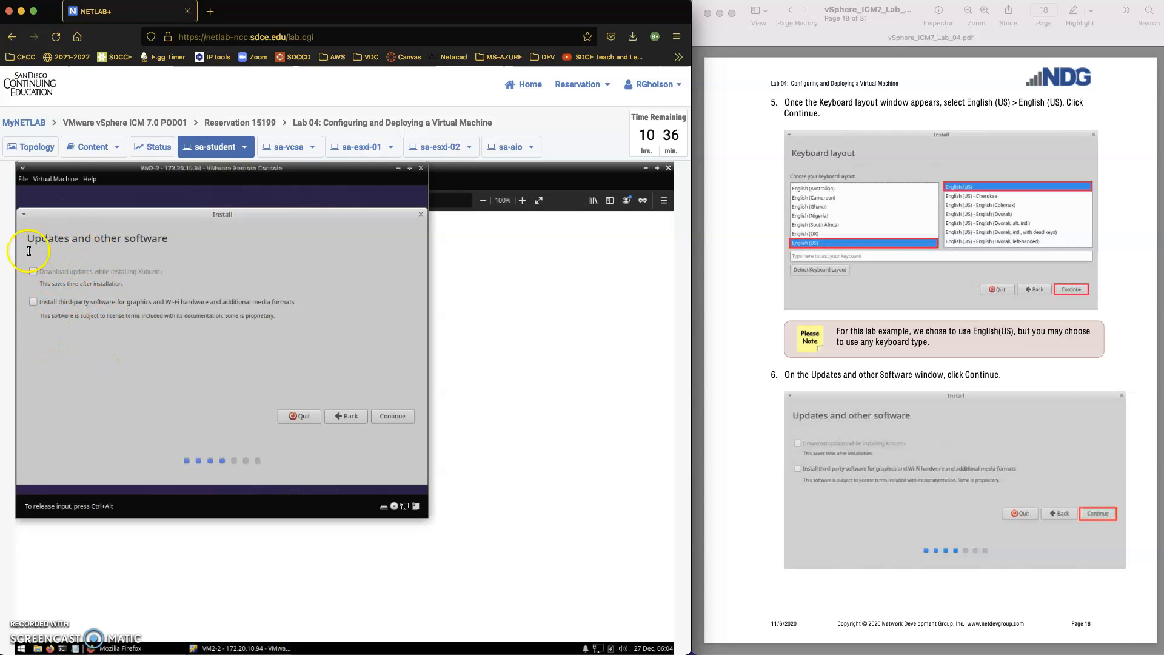
Keep the default update options, then Install Now with Erase disk and install Xubuntu.
{"action": "left_click", "coordinate": [394, 416]}
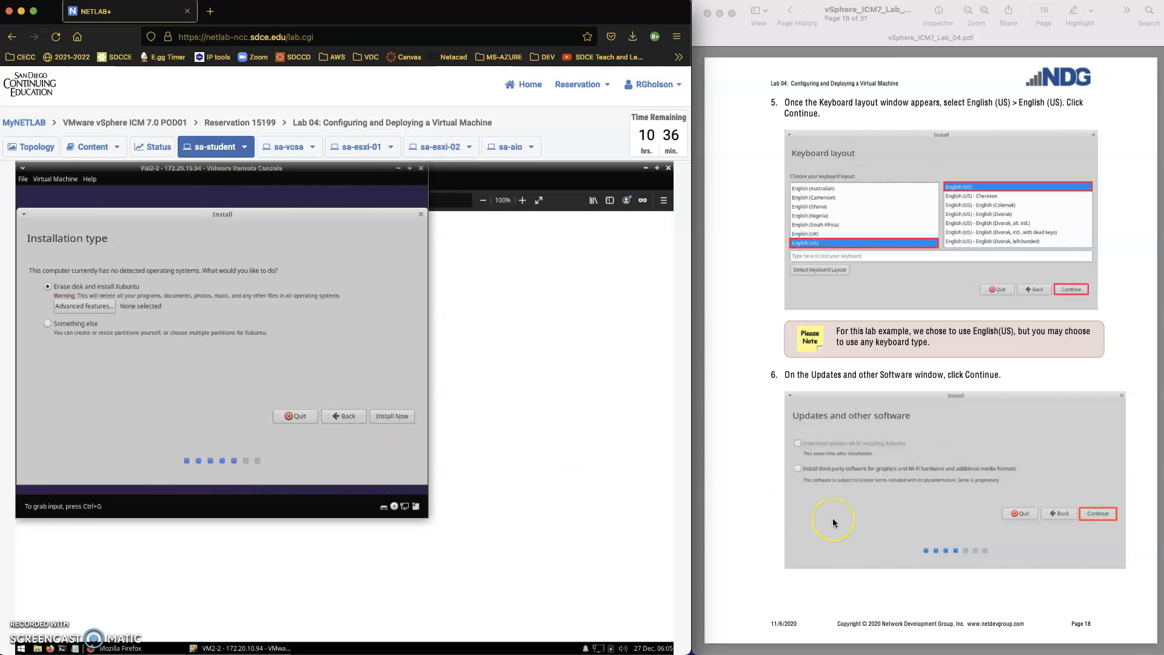
{"action": "scroll", "coordinate": [833, 518], "scroll_direction": "down", "scroll_amount": 3}
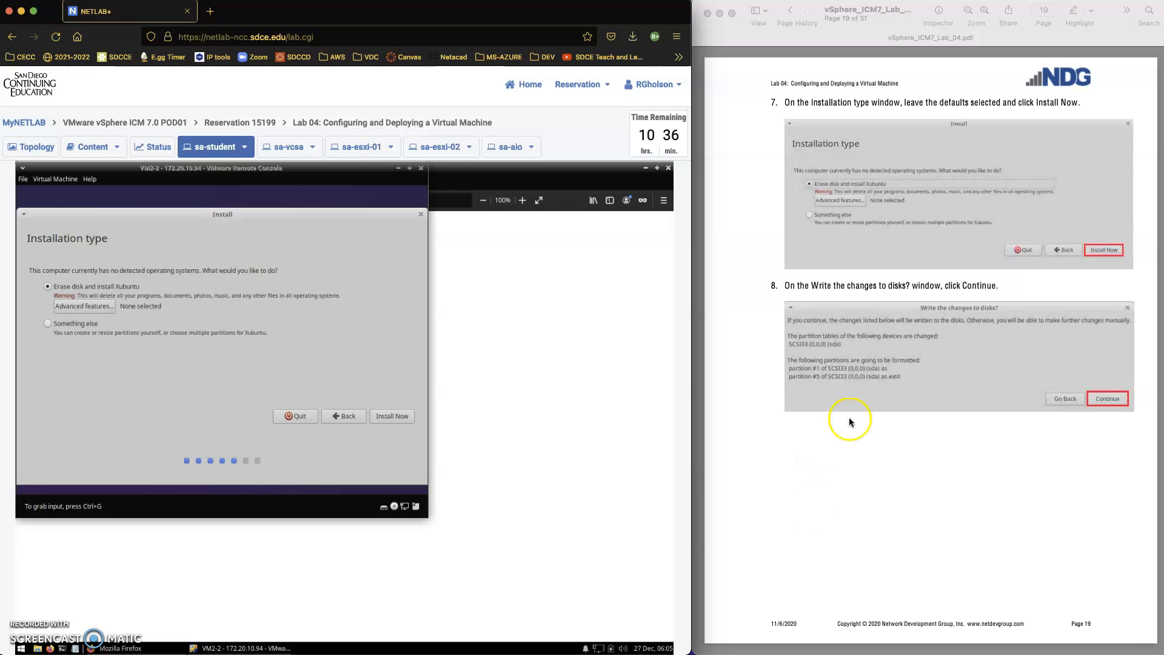
{"action": "left_click", "coordinate": [47, 298]}
{"action": "left_click", "coordinate": [378, 418]}
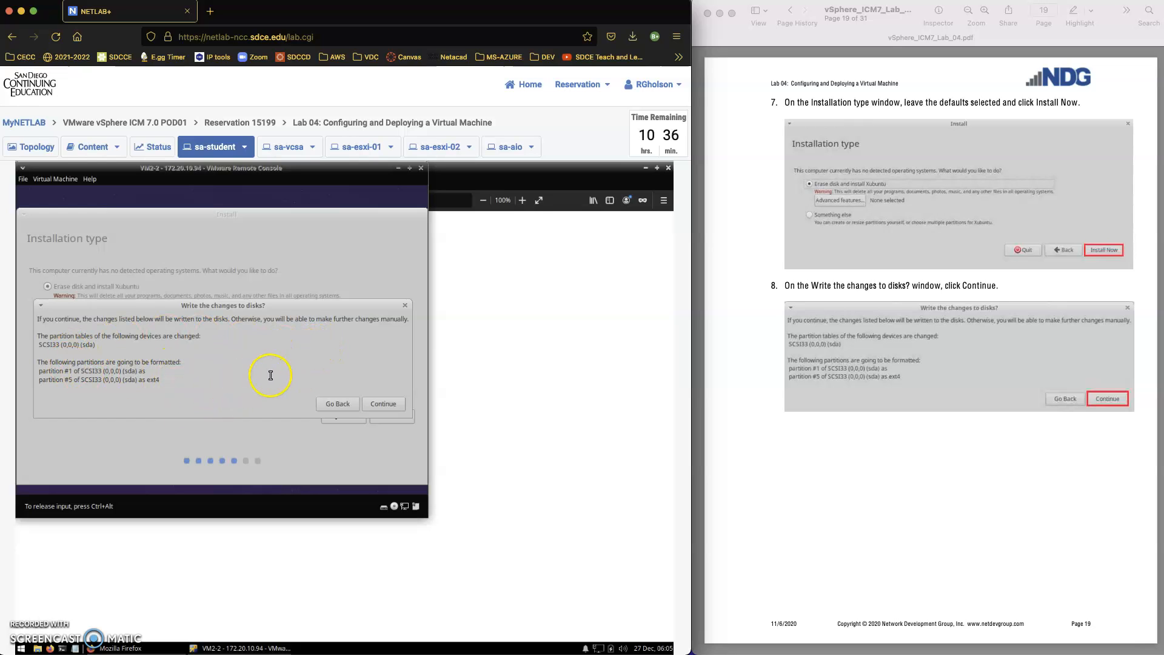
Confirm writing the partition changes to disk and keep New York as the time zone.
{"action": "left_click", "coordinate": [388, 404]}
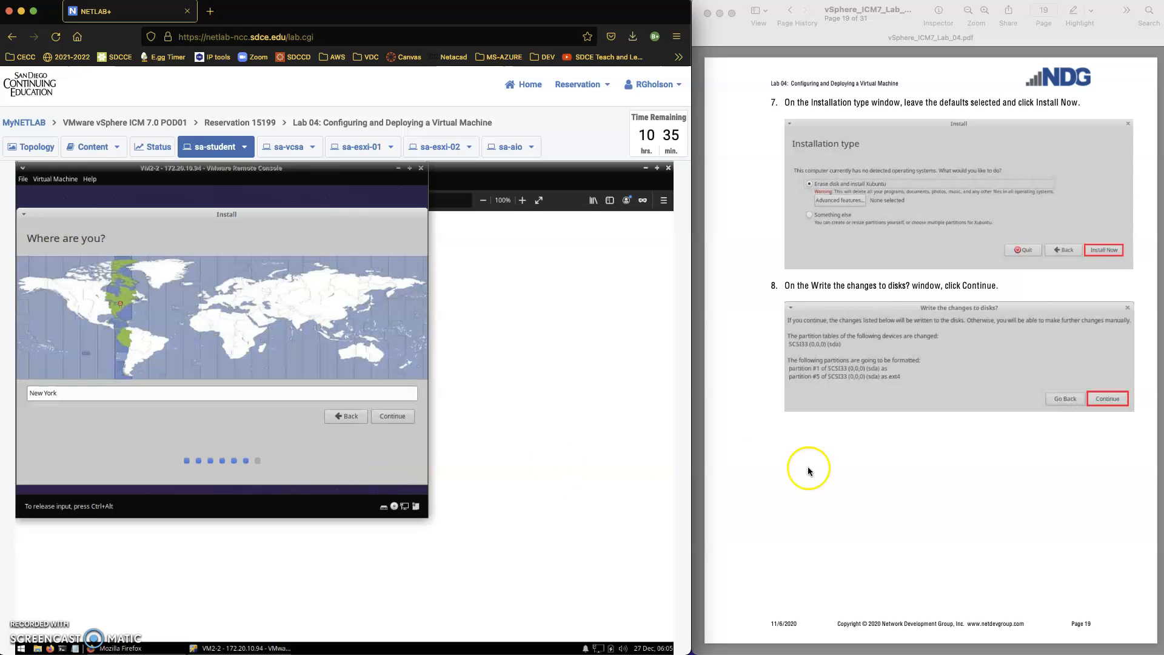
{"action": "scroll", "coordinate": [795, 471], "scroll_direction": "down", "scroll_amount": 3}
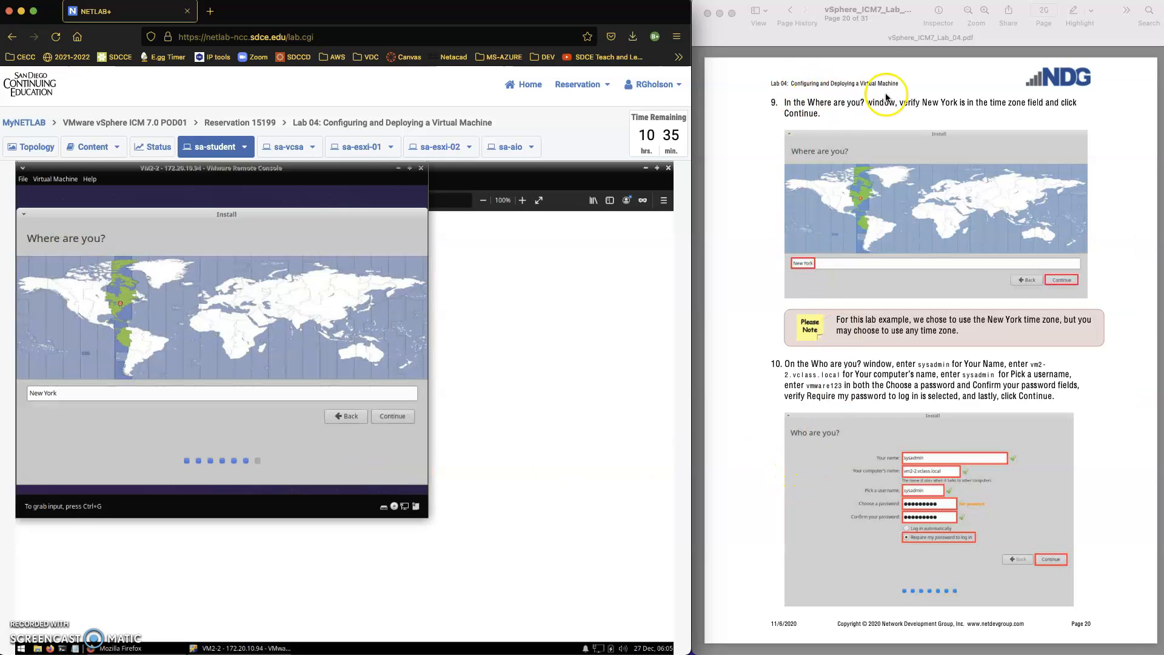
{"action": "left_click", "coordinate": [253, 230]}
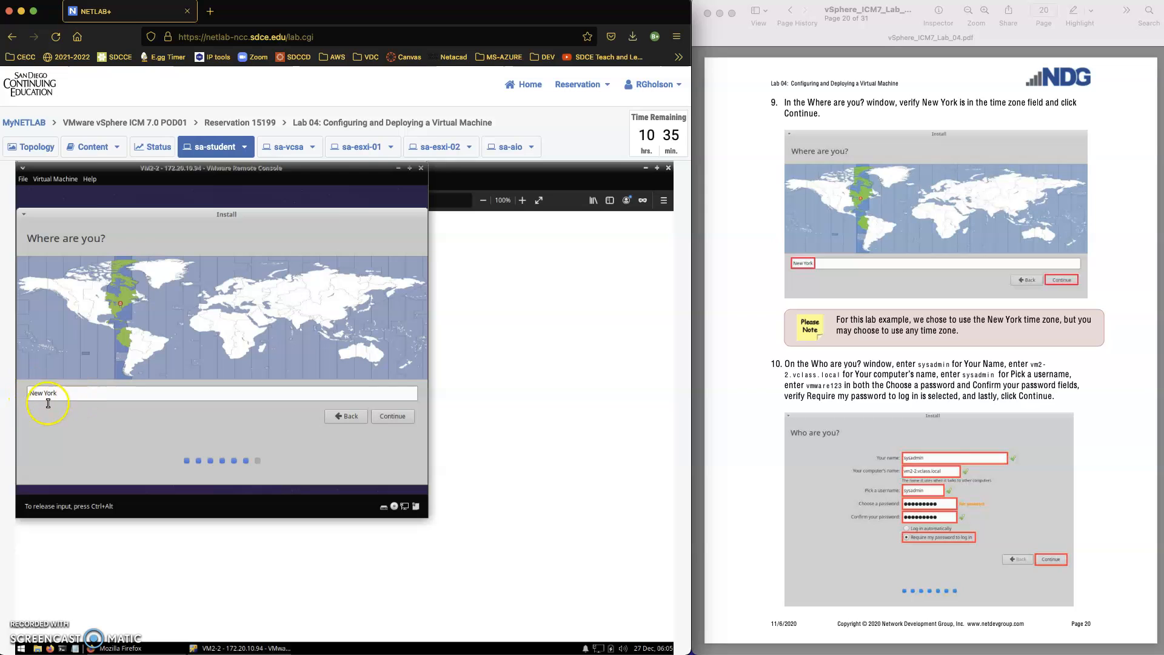
{"action": "left_click", "coordinate": [384, 417]}
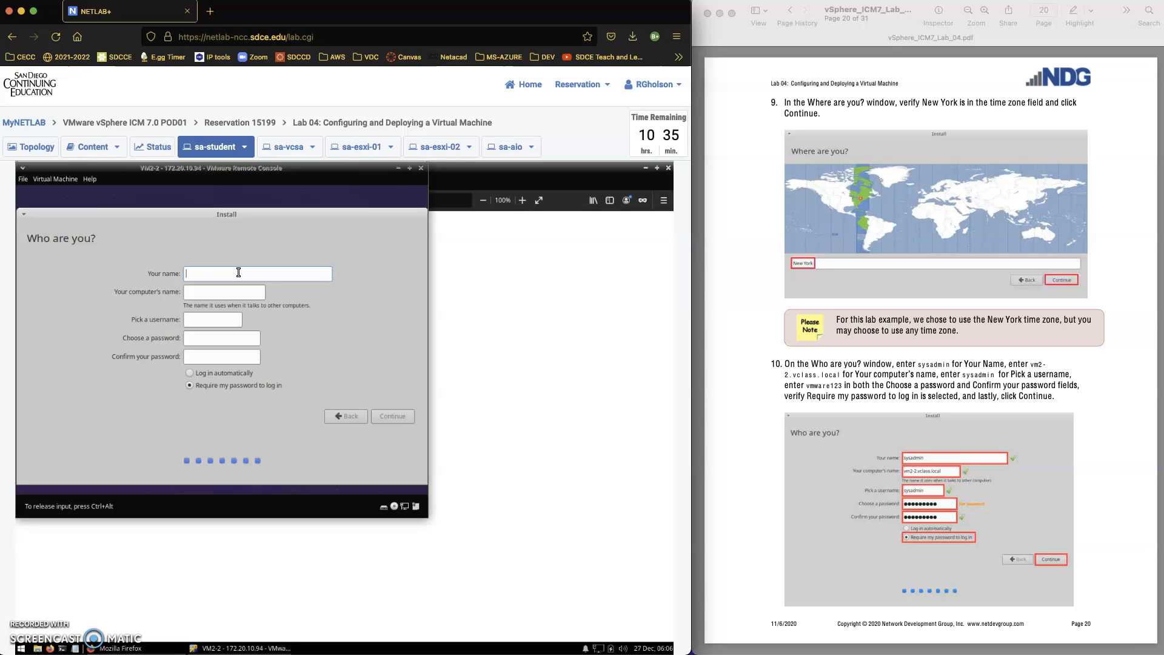
Enter the sysadmin account name and set the computer name to vm2-2.vclass.local.
{"action": "type", "text": "sysadmin"}
{"action": "left_click", "coordinate": [195, 293]}
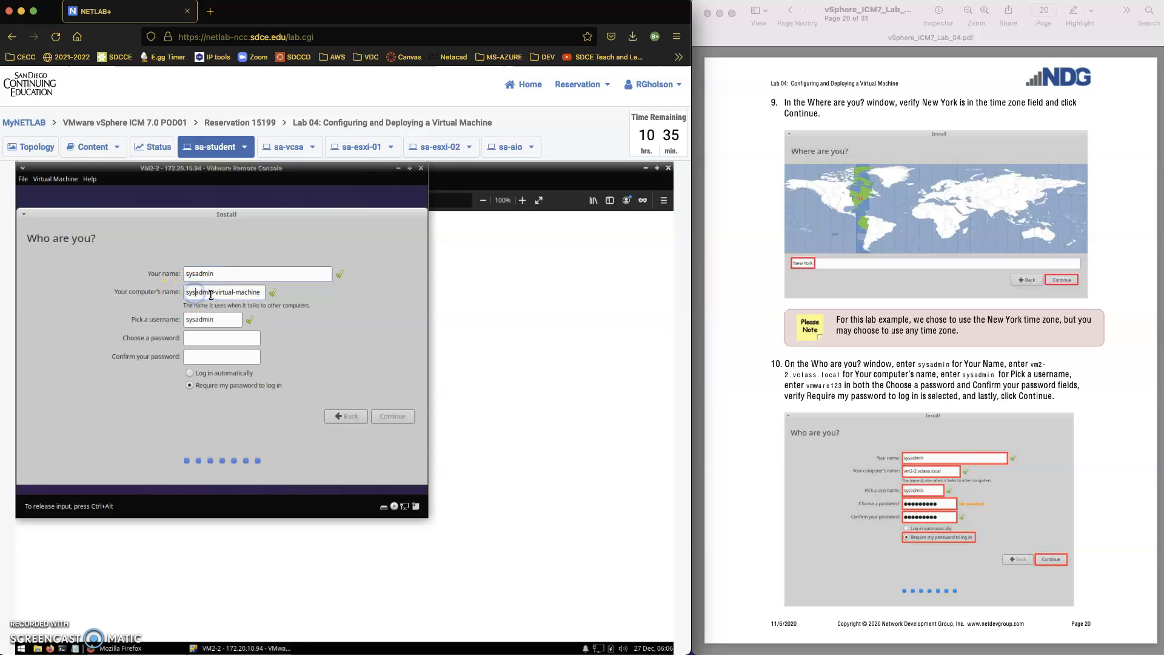
{"action": "left_click", "coordinate": [210, 292]}
{"action": "triple_click", "coordinate": [209, 292]}
{"action": "type", "text": "vm2-2.vclass."}
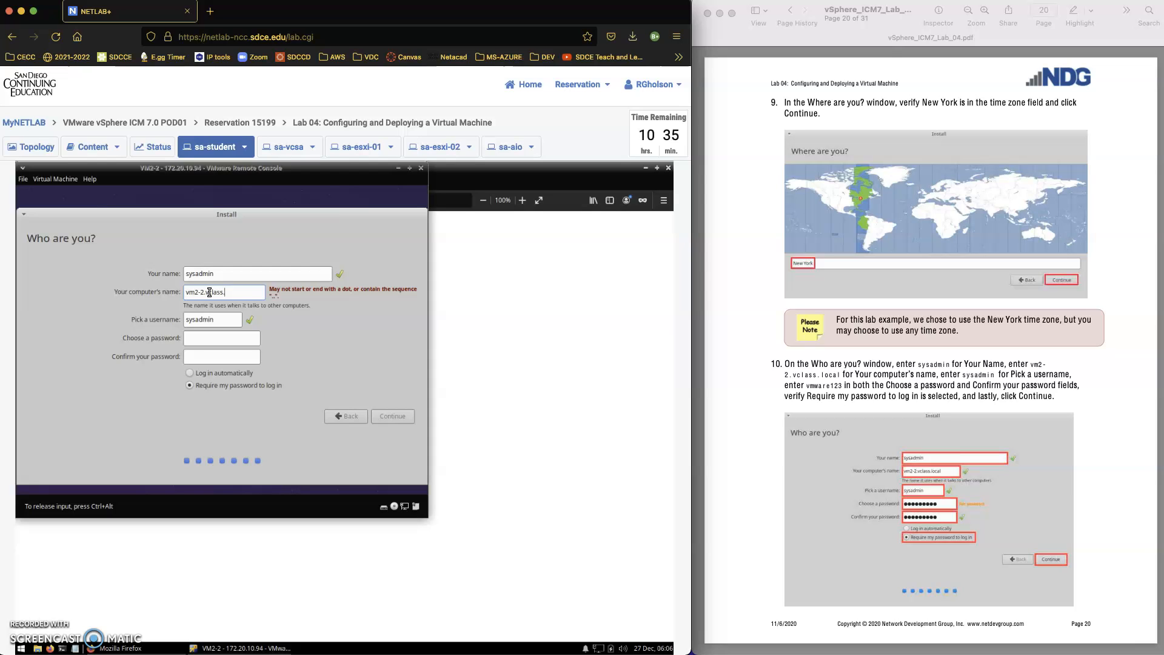
{"action": "type", "text": "local"}
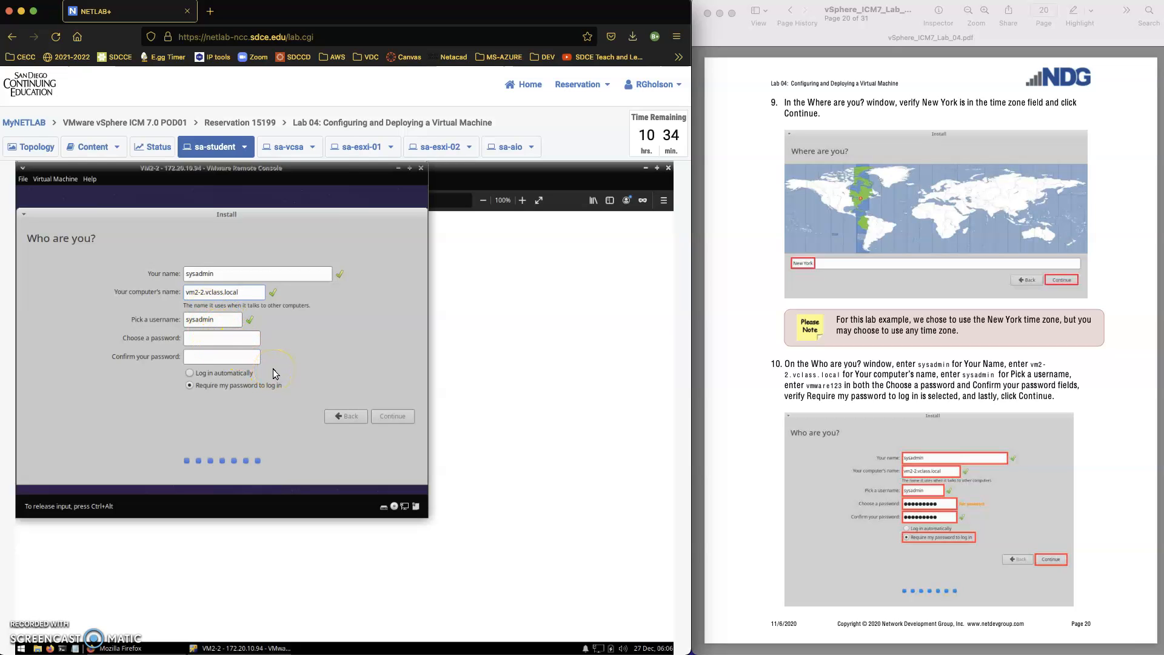
Enter the account password in both password fields and submit the account details.
{"action": "left_click", "coordinate": [228, 342]}
{"action": "type", "text": "vmware123"}
{"action": "left_click", "coordinate": [200, 359]}
{"action": "type", "text": "vmware123"}
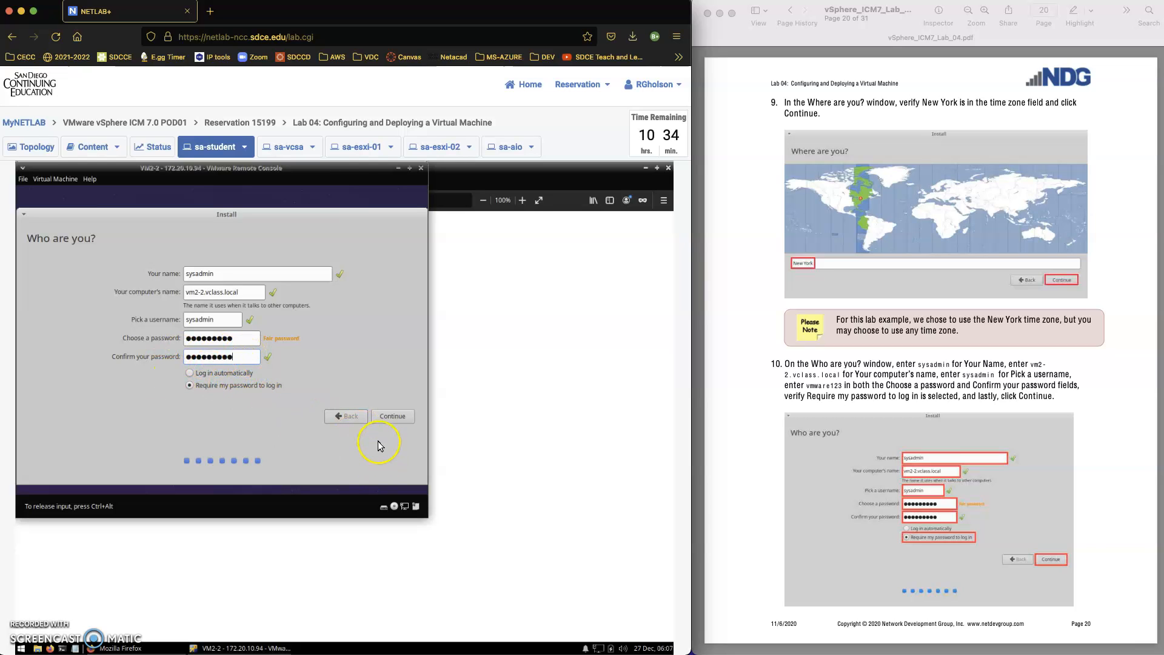
{"action": "key", "text": "ctrl+alt"}
{"action": "scroll", "coordinate": [830, 518], "scroll_direction": "down", "scroll_amount": 3}
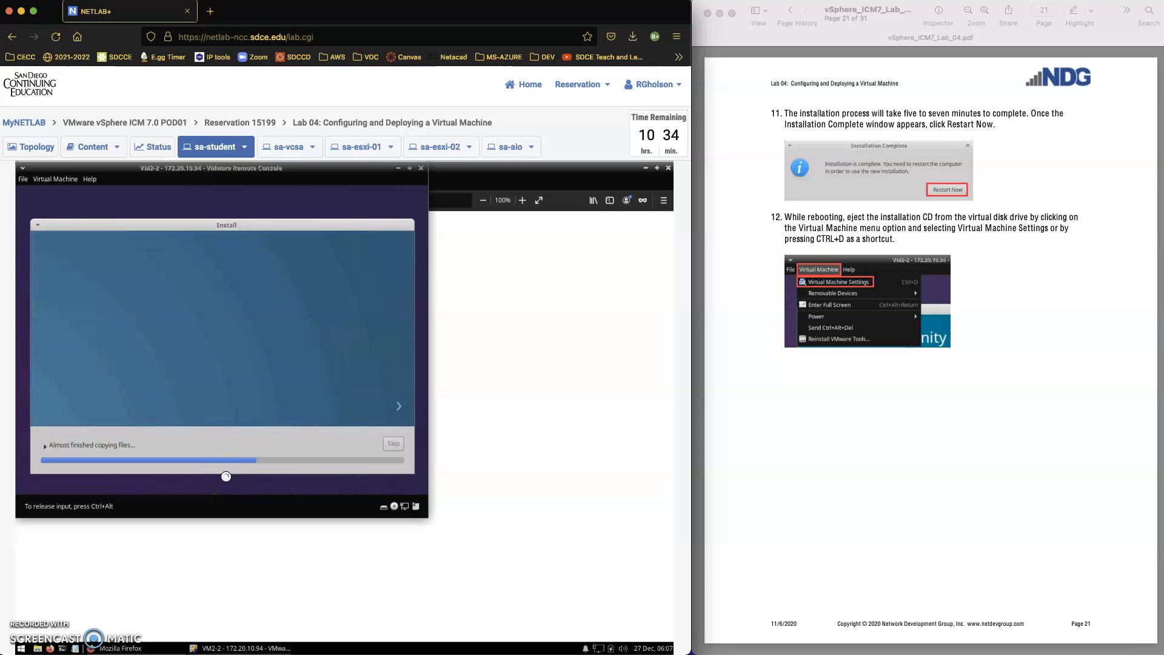
Release input with Ctrl+Alt and wait for the Installation Complete dialog.
{"action": "key", "text": "ctrl+alt"}
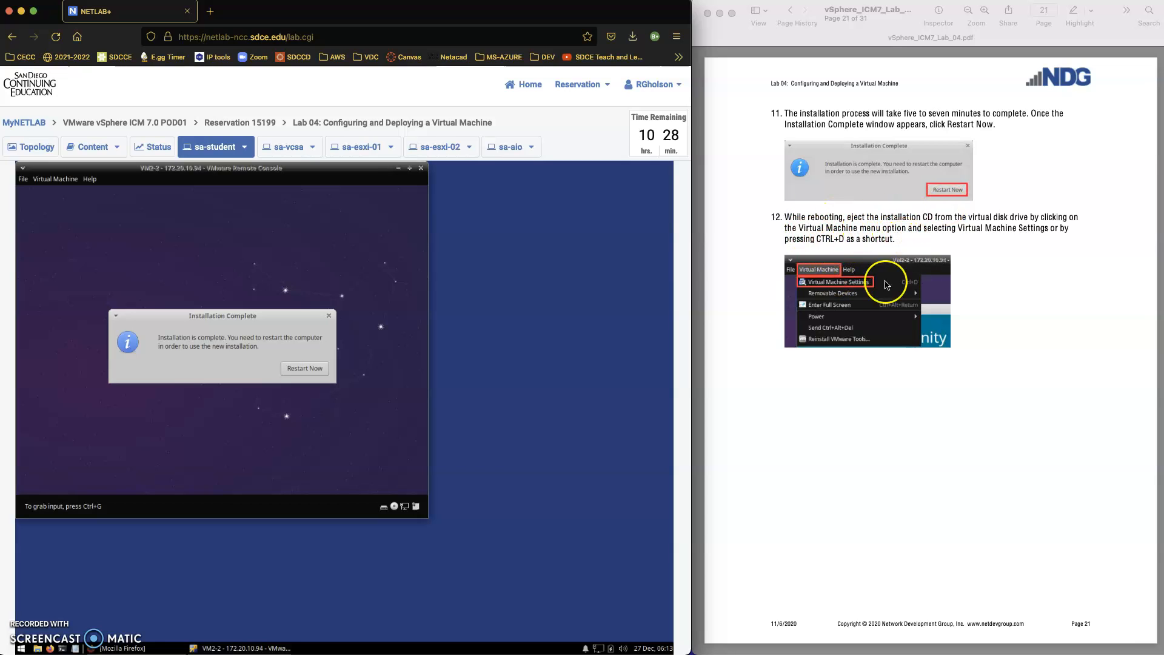
{"action": "left_click", "coordinate": [121, 182]}
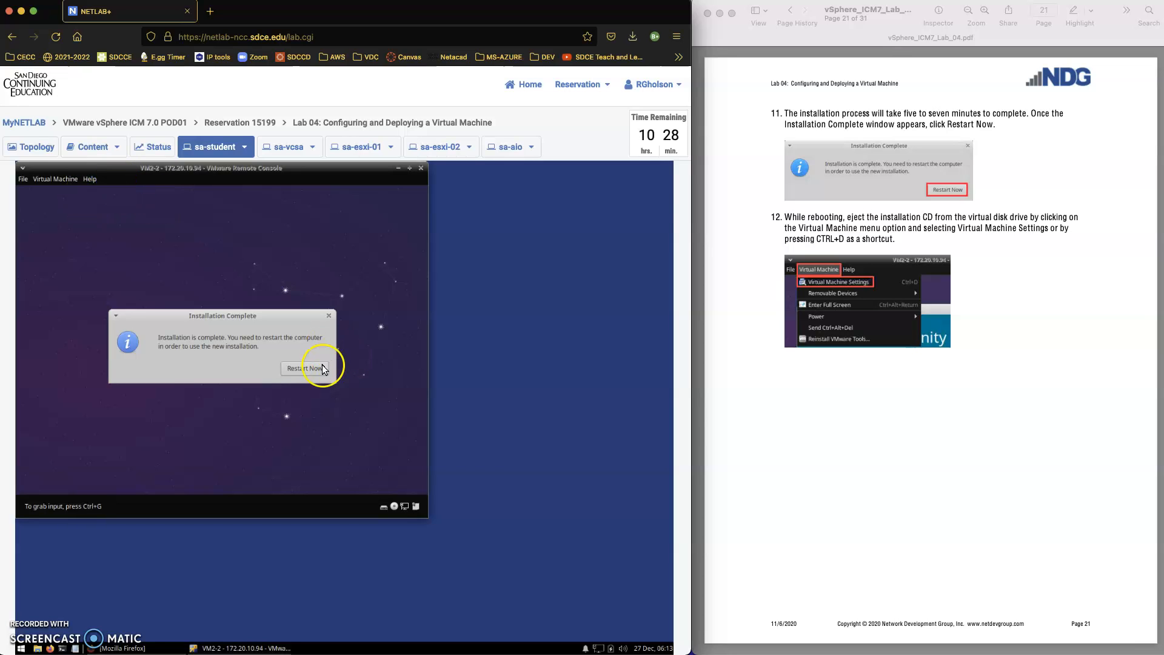
{"action": "key", "text": "ctrl+alt"}
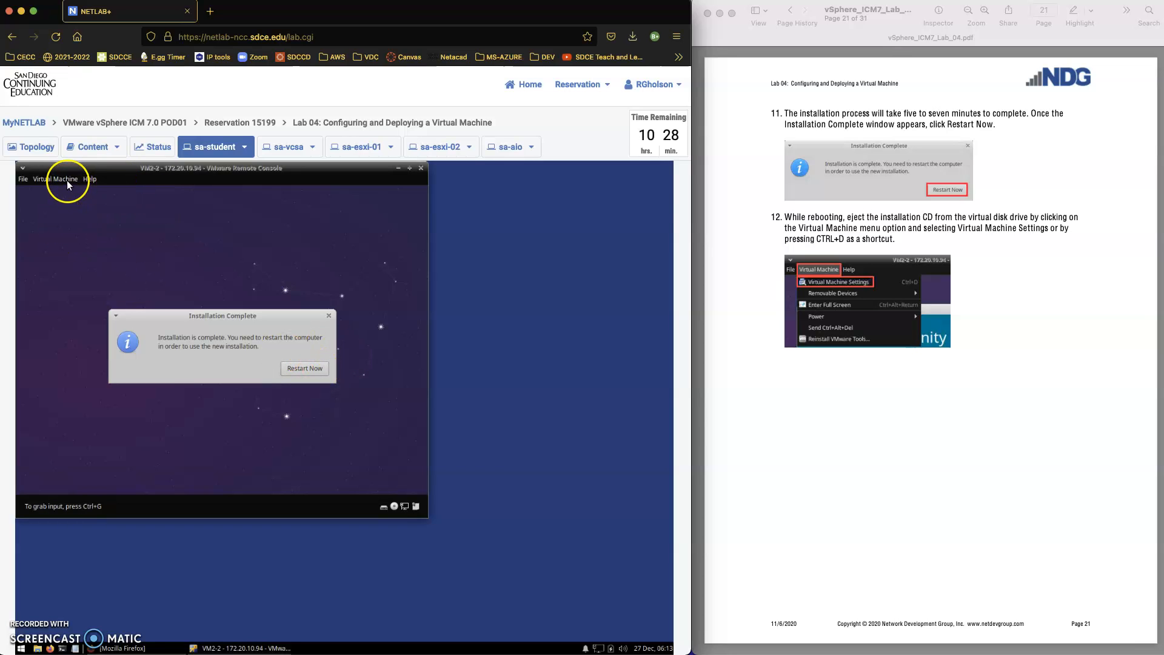
{"action": "left_click", "coordinate": [67, 180]}
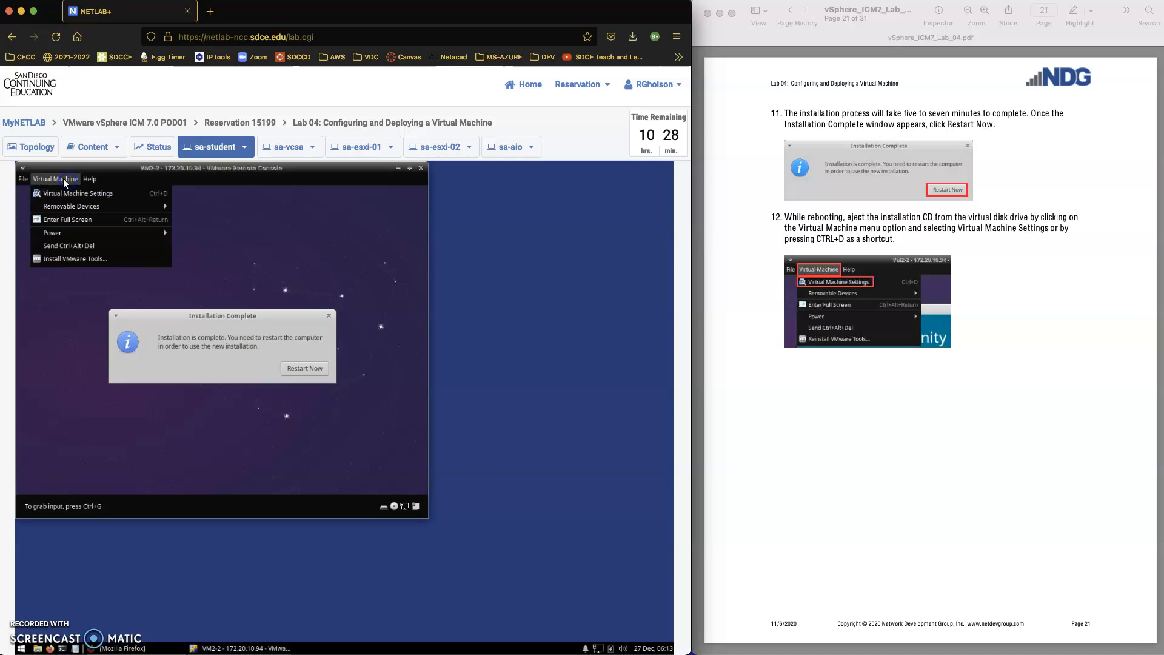
{"action": "left_click", "coordinate": [71, 196]}
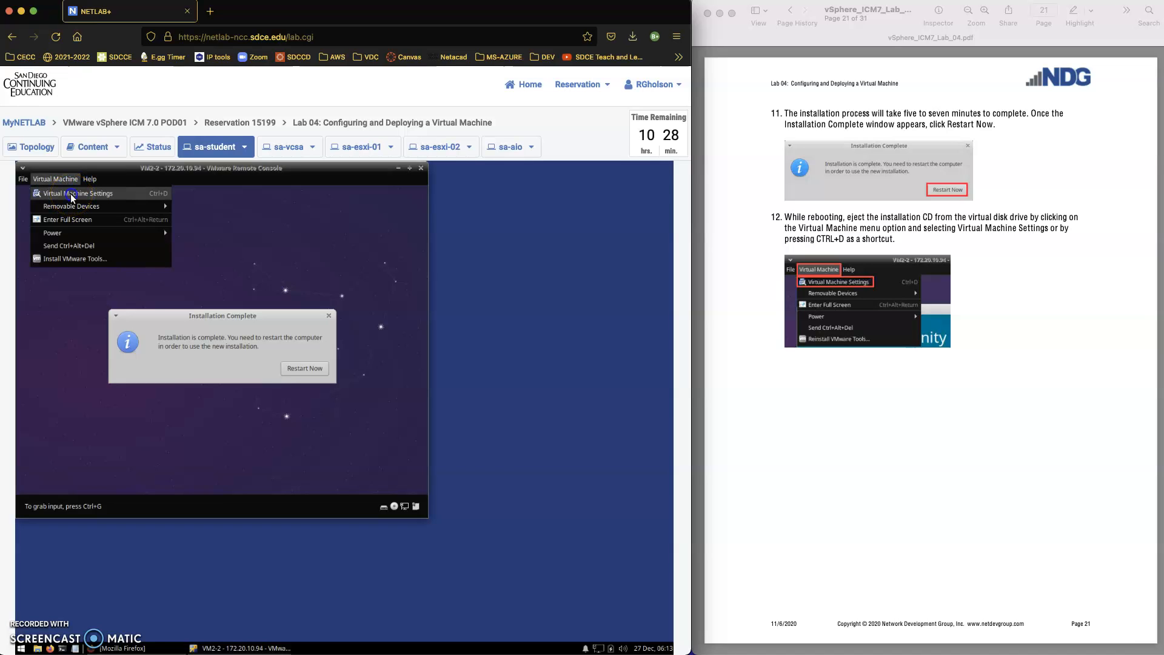
{"action": "left_click", "coordinate": [249, 250]}
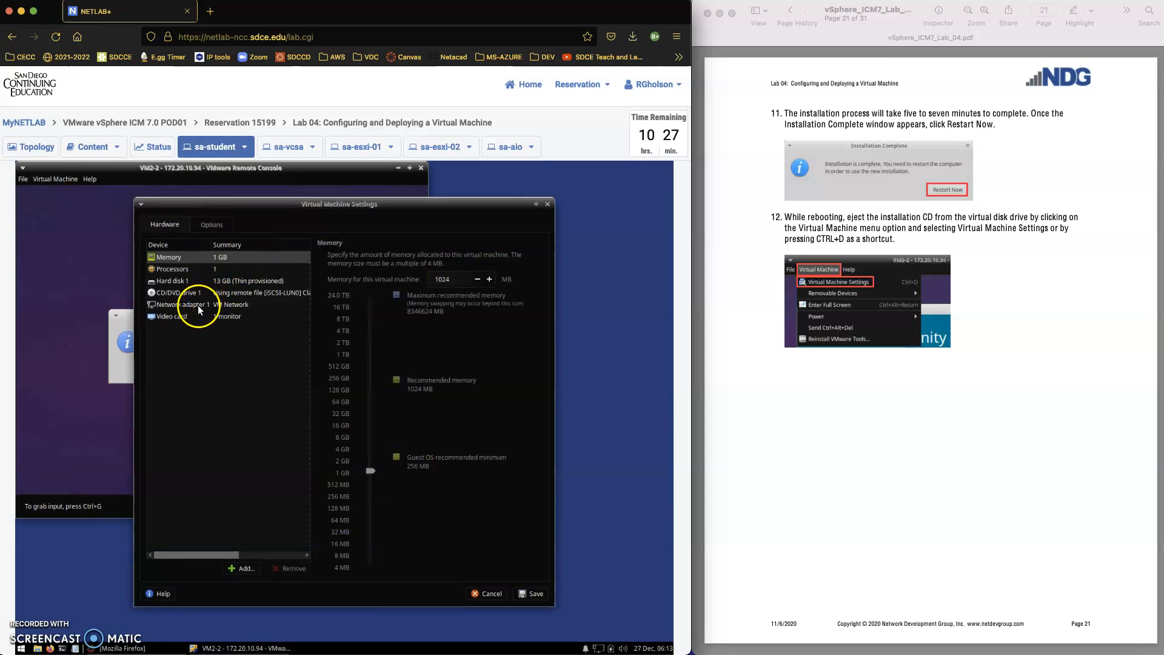
{"action": "left_click", "coordinate": [183, 295]}
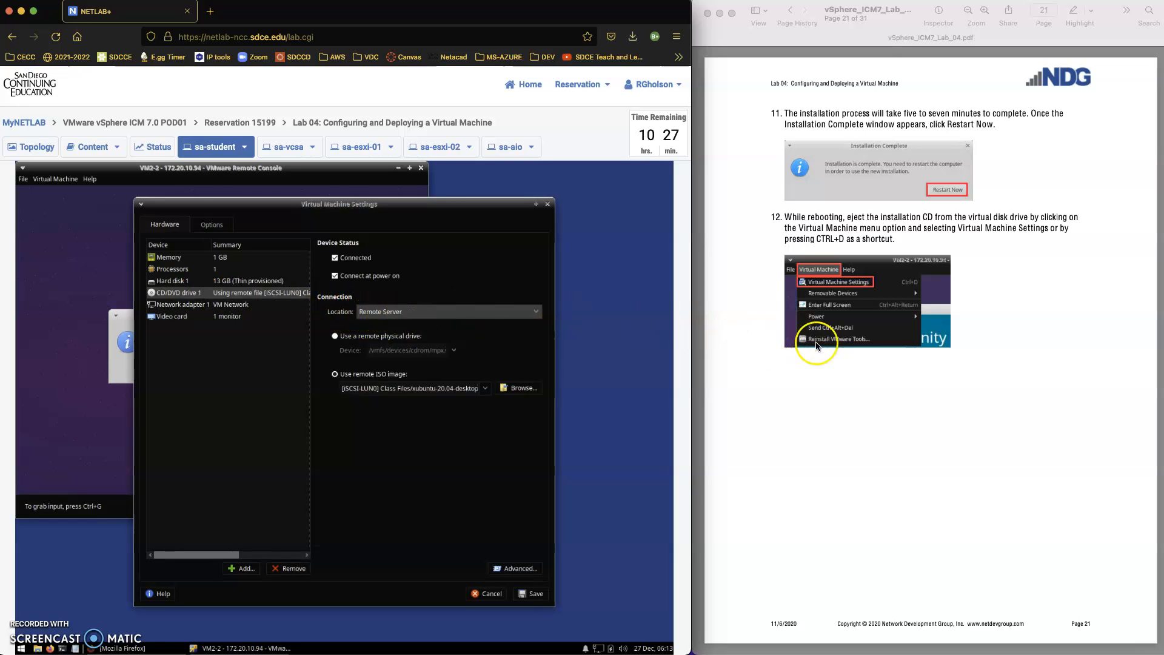
{"action": "scroll", "coordinate": [840, 373], "scroll_direction": "down", "scroll_amount": 5}
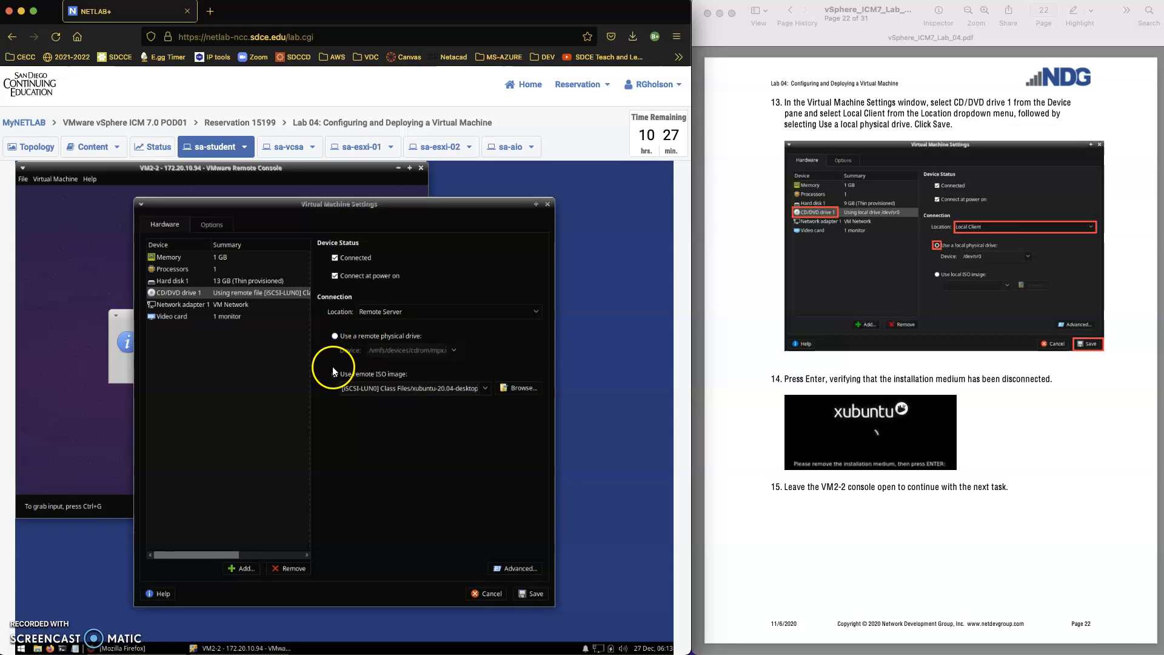
{"action": "left_click", "coordinate": [383, 312]}
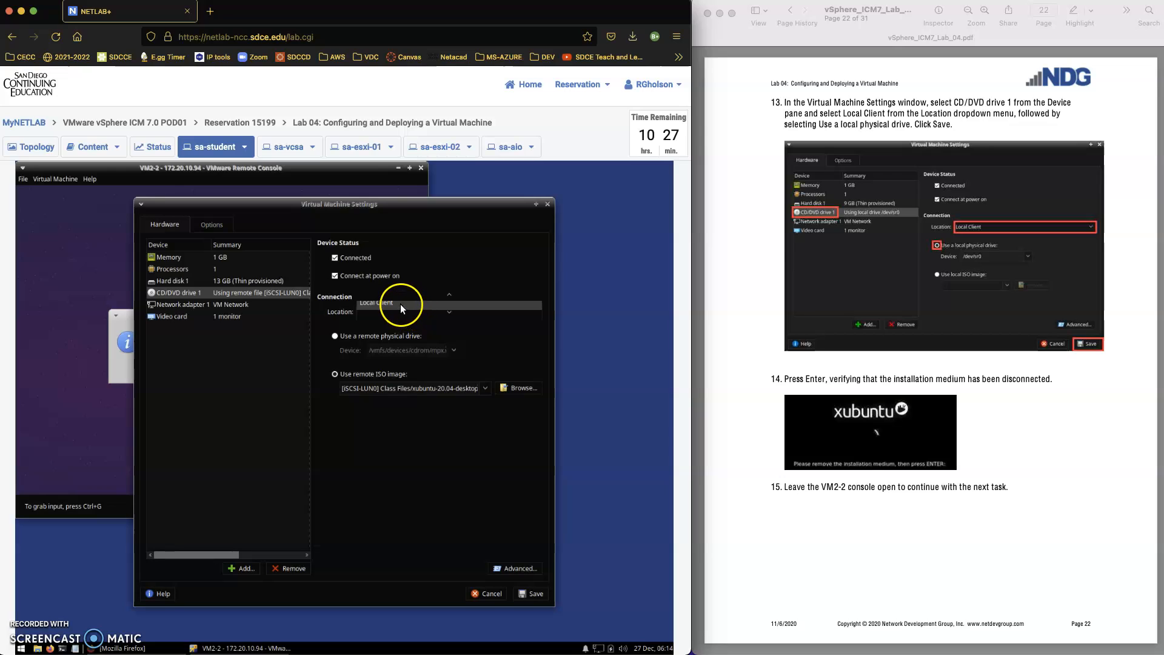
{"action": "left_click", "coordinate": [399, 304]}
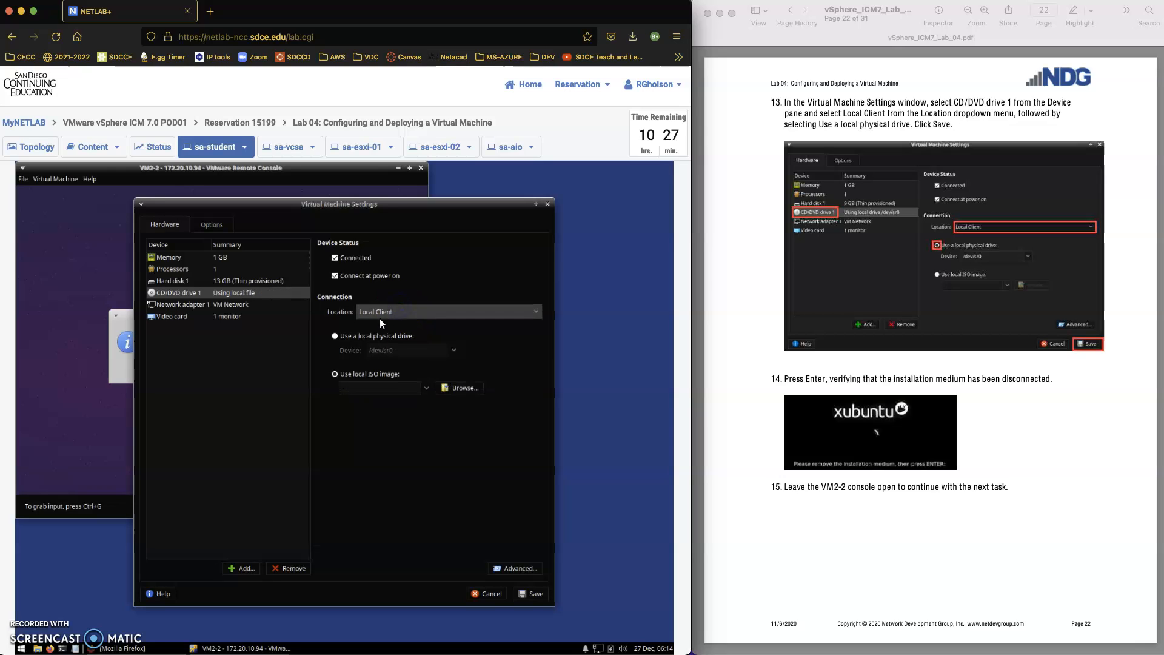
{"action": "left_click", "coordinate": [333, 337]}
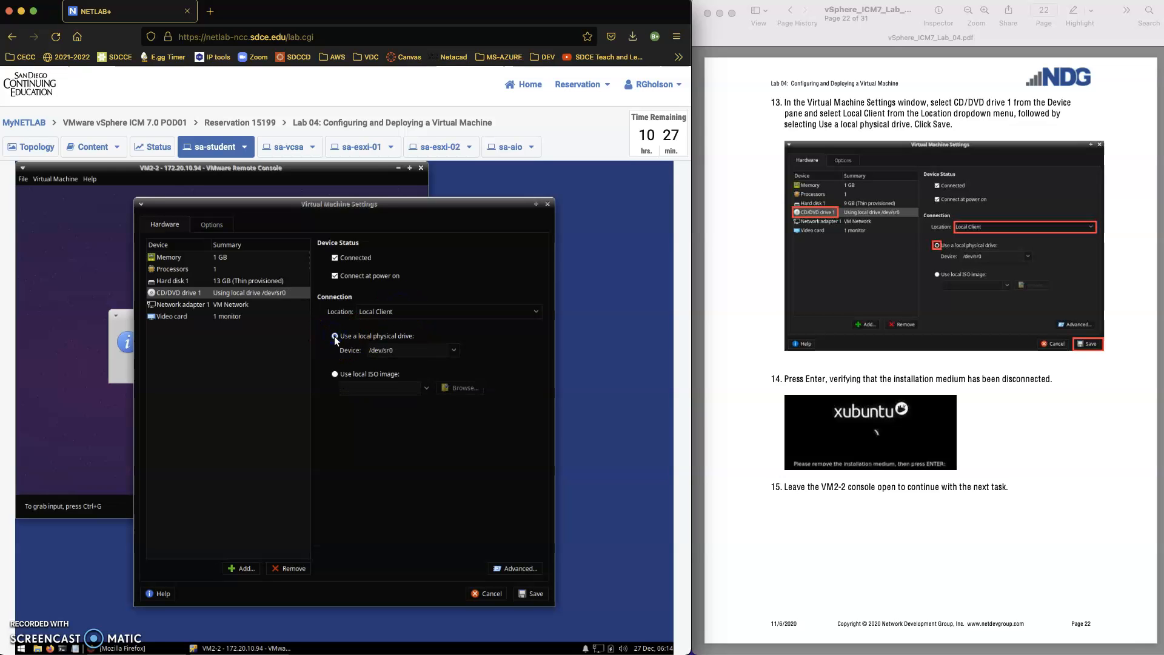
{"action": "left_click", "coordinate": [341, 175]}
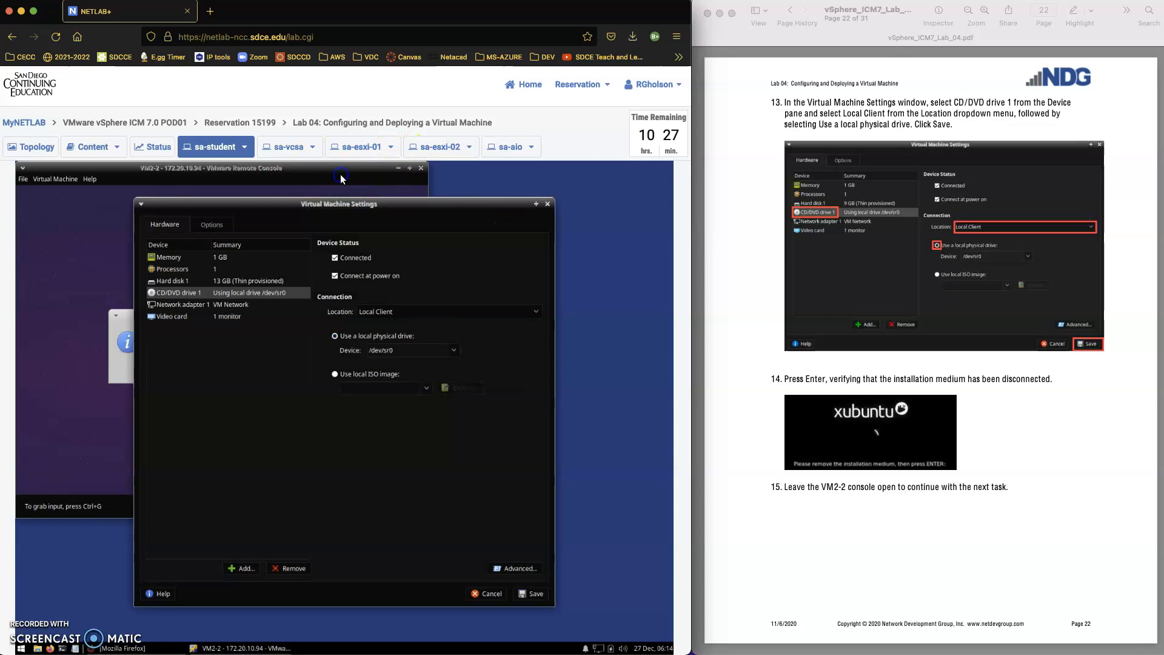
{"action": "left_click", "coordinate": [482, 596]}
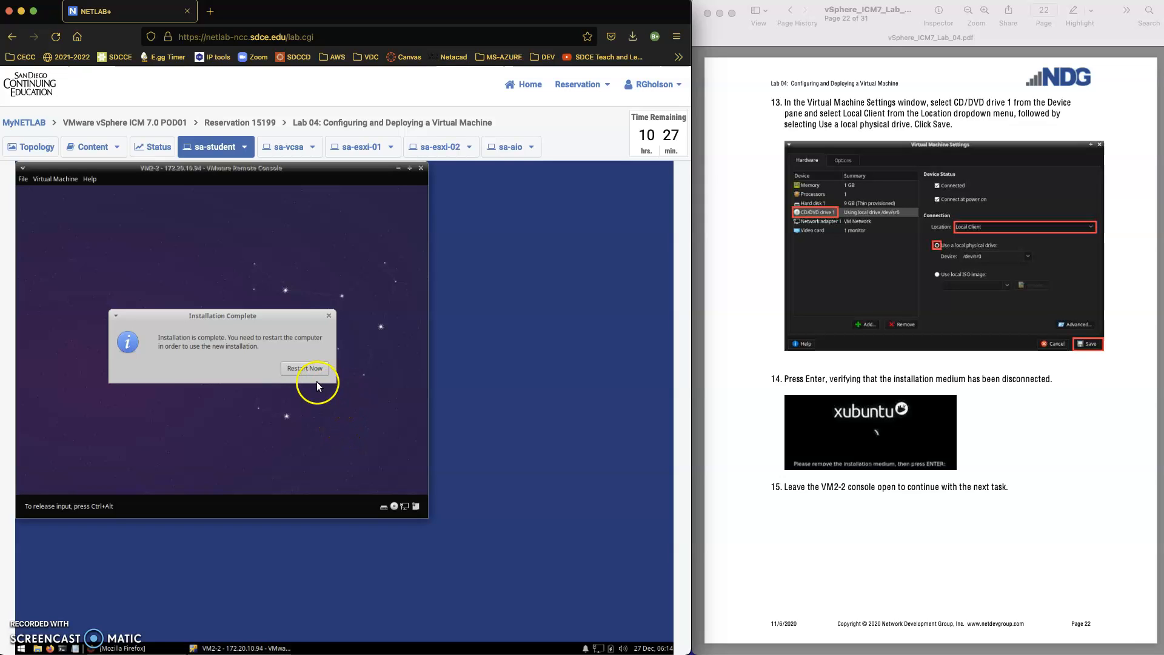
Restart the VM and set CD/DVD drive 1 to Local Client physical drive /dev/sr0.
{"action": "left_click", "coordinate": [304, 369]}
{"action": "key", "text": "ctrl+alt"}
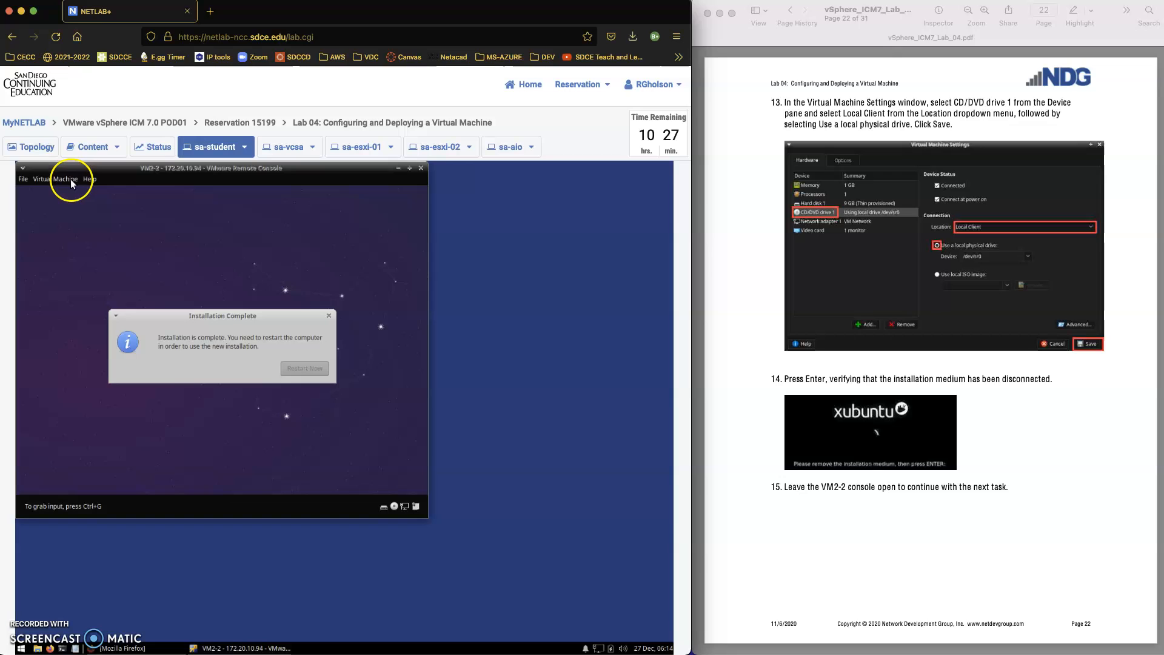
{"action": "left_click", "coordinate": [70, 179]}
{"action": "left_click", "coordinate": [74, 194]}
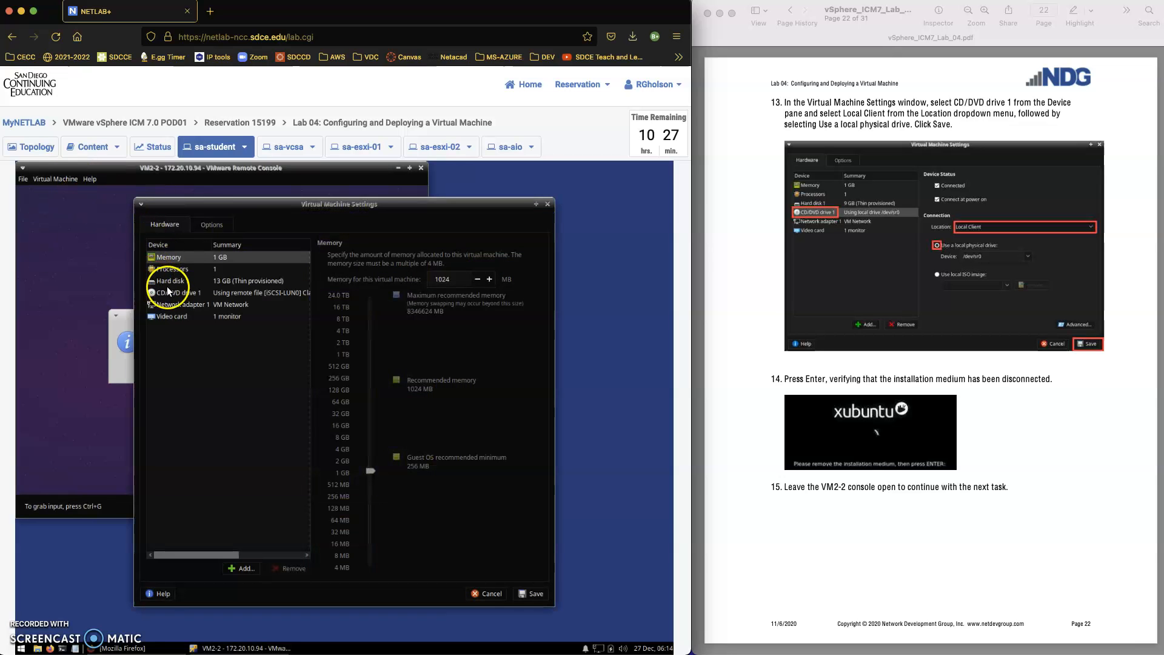
{"action": "left_click", "coordinate": [178, 294]}
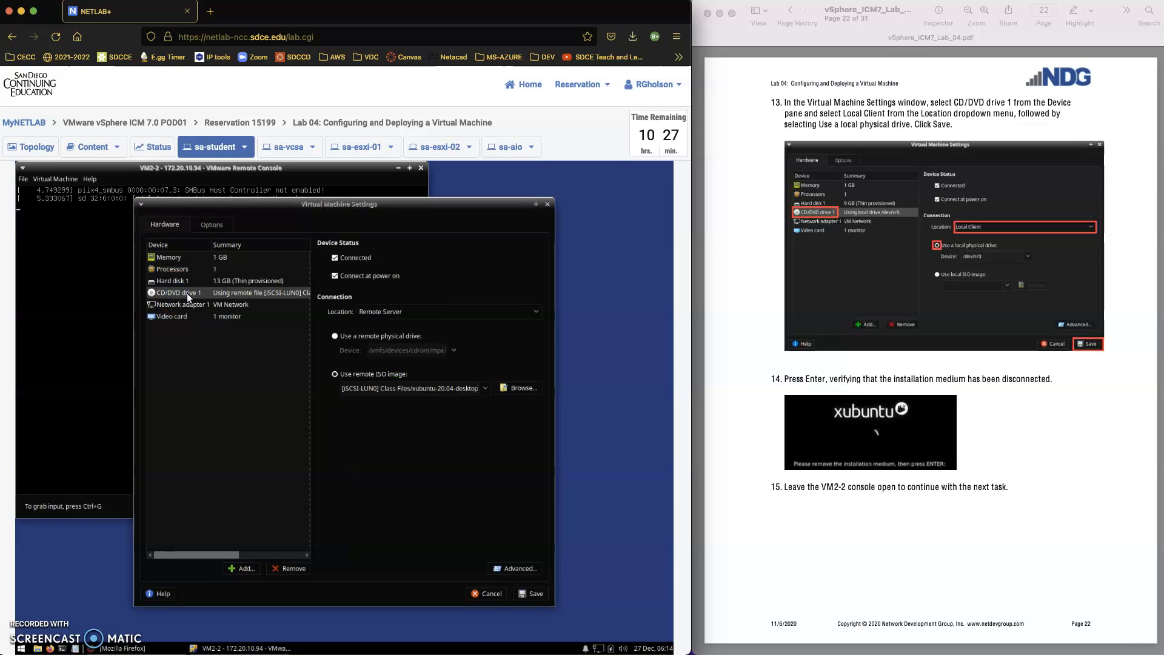
{"action": "left_click", "coordinate": [384, 311]}
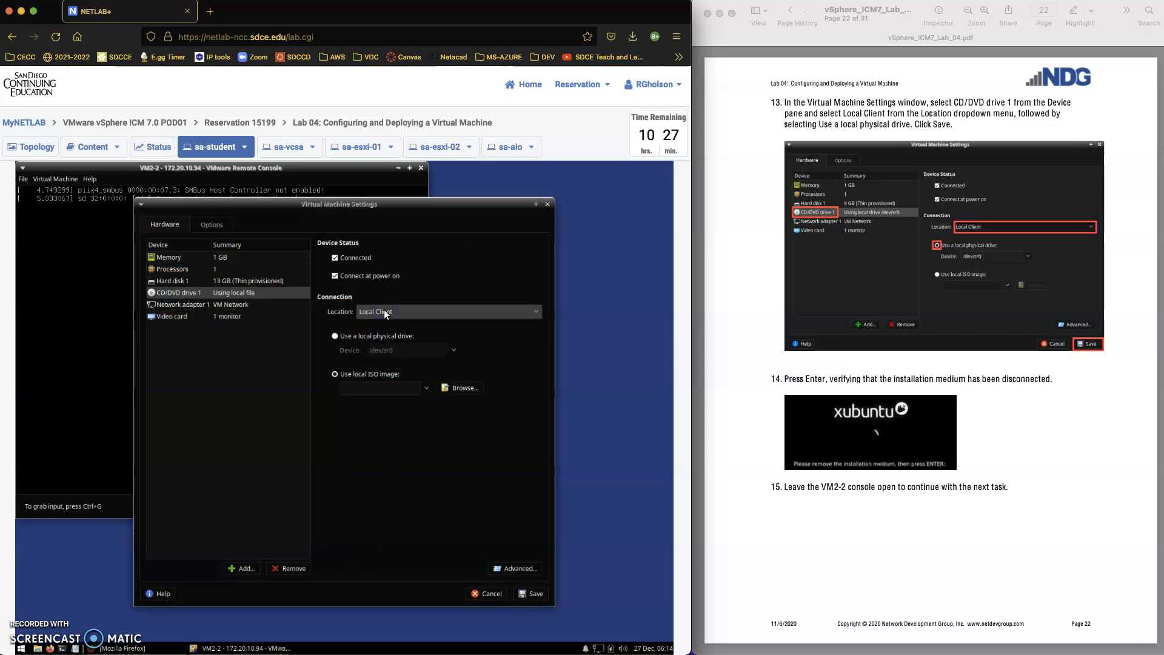
{"action": "left_click", "coordinate": [370, 326]}
{"action": "left_click", "coordinate": [335, 336]}
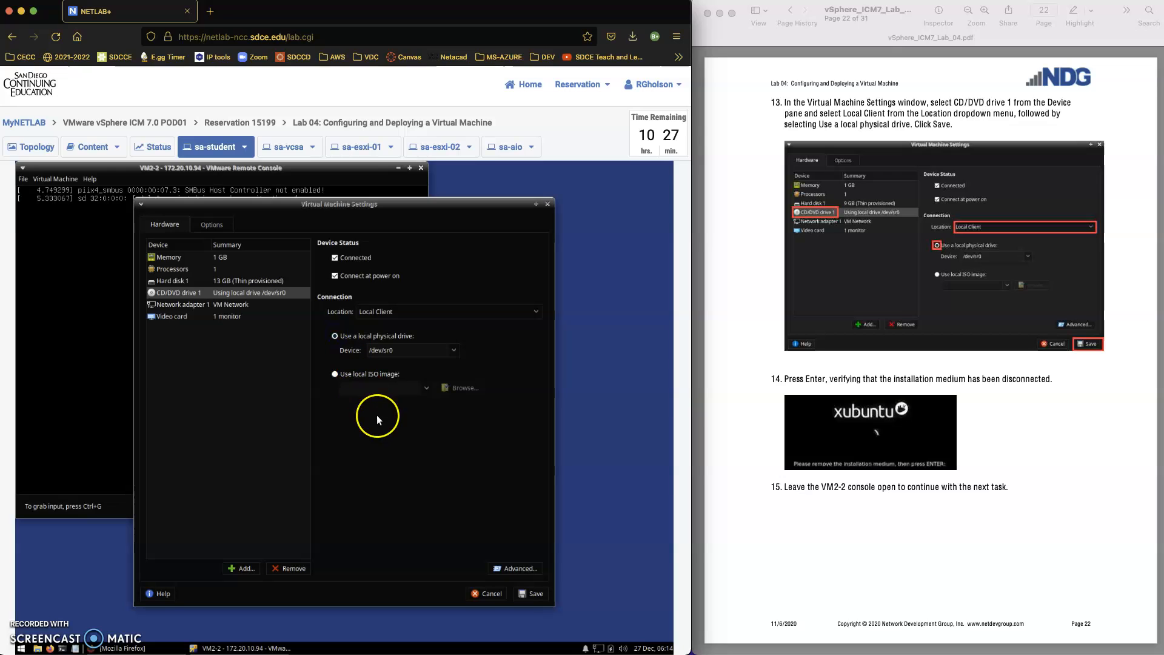
{"action": "left_click", "coordinate": [530, 595]}
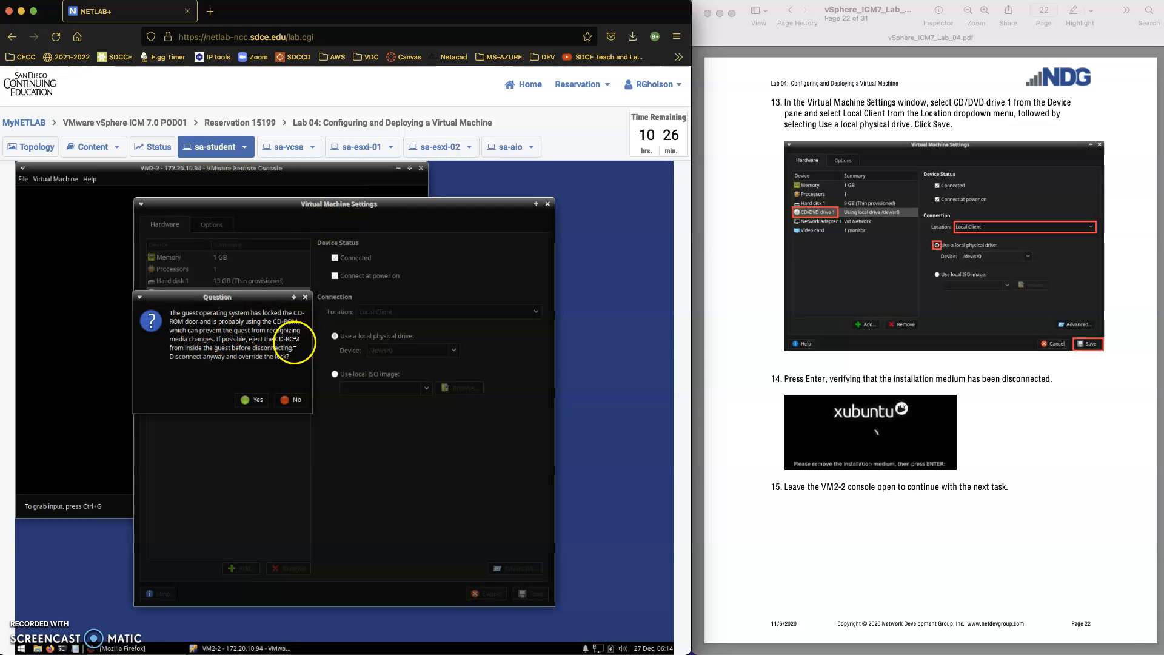
Disconnect the install CD despite the guest lock and release input from the console.
{"action": "left_click", "coordinate": [252, 400]}
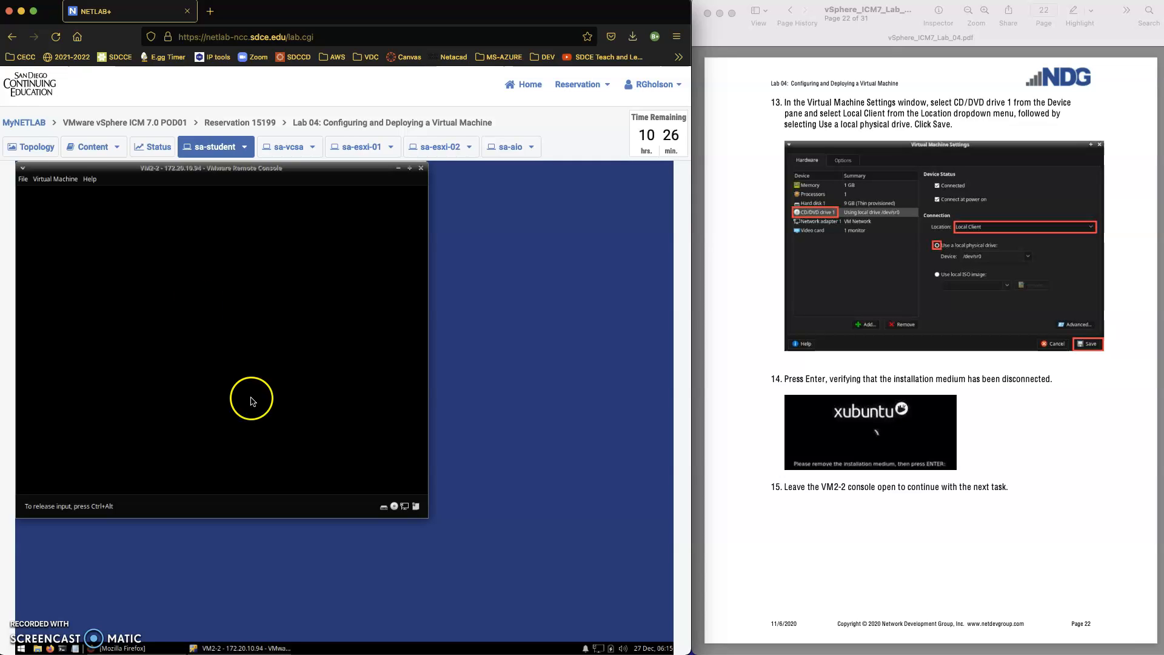
{"action": "key", "text": "ctrl+alt"}
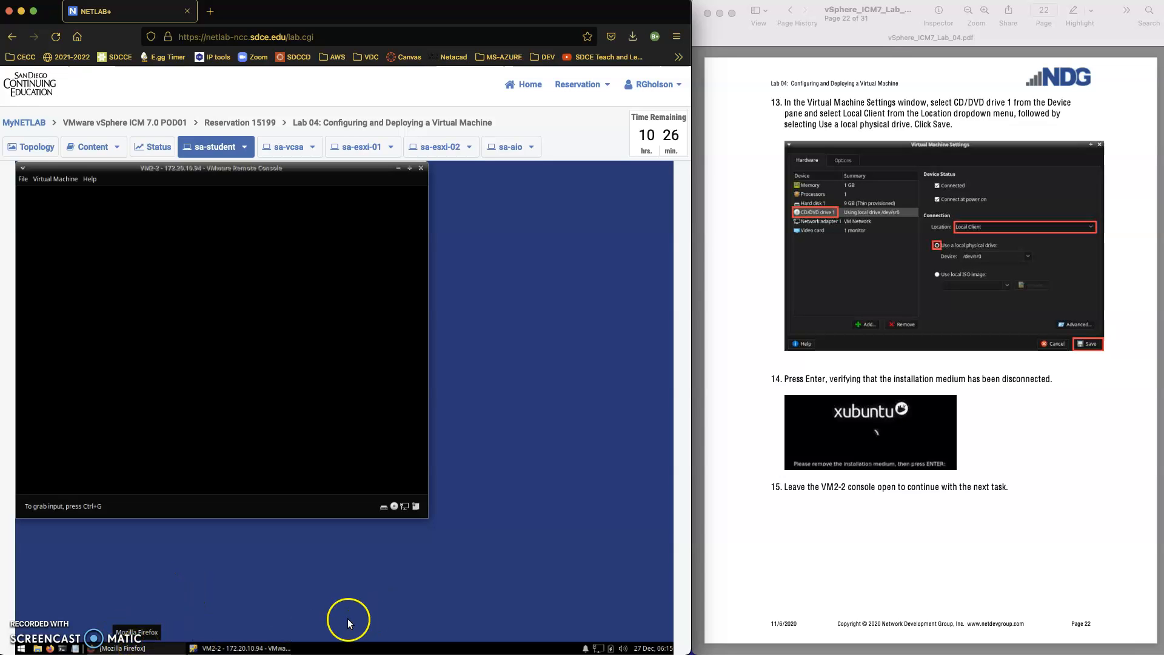
Refresh VM2-2's Summary in the browser and check CD/DVD drive 1 shows Disconnected.
{"action": "left_click", "coordinate": [156, 648]}
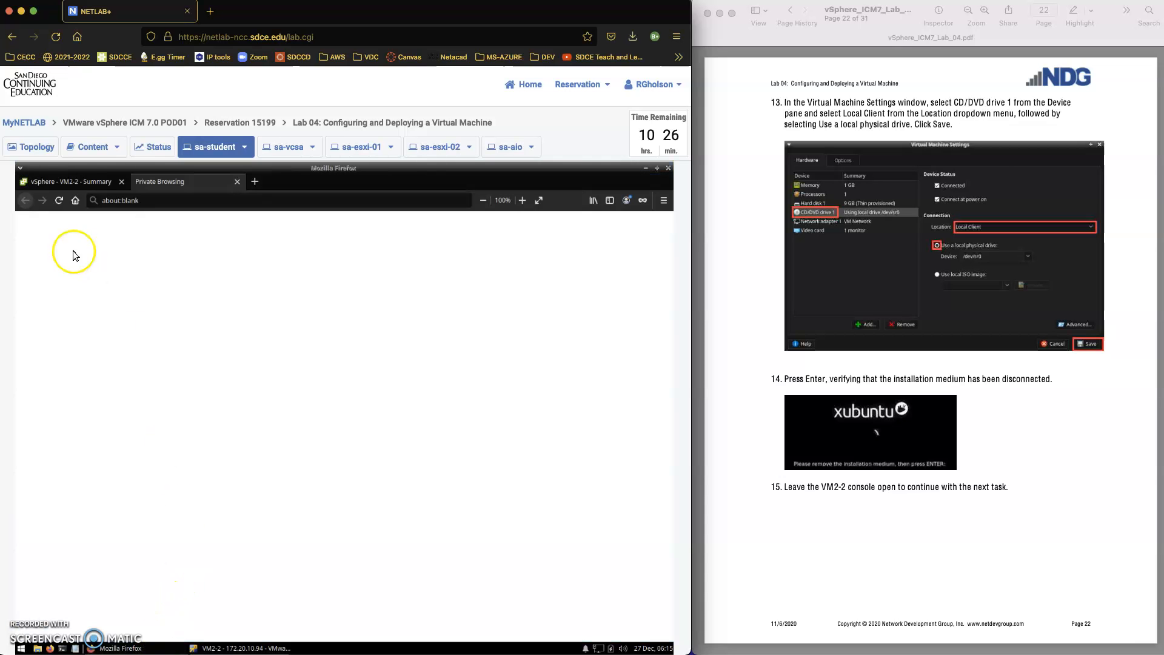
{"action": "left_click", "coordinate": [78, 183]}
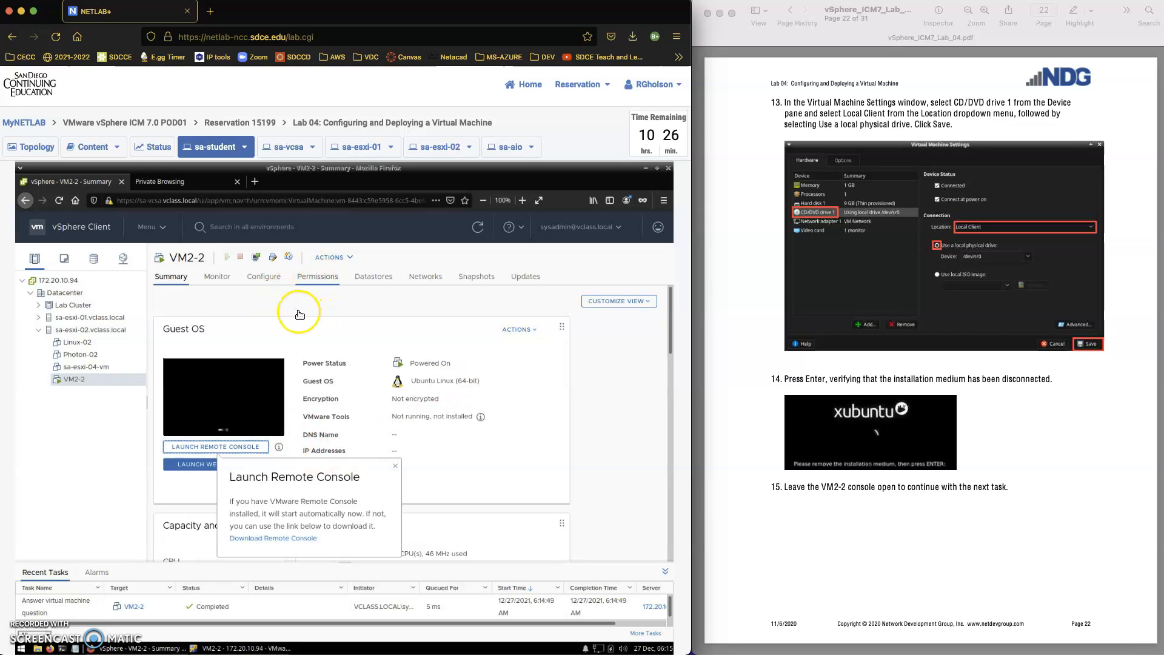
{"action": "left_click", "coordinate": [266, 313]}
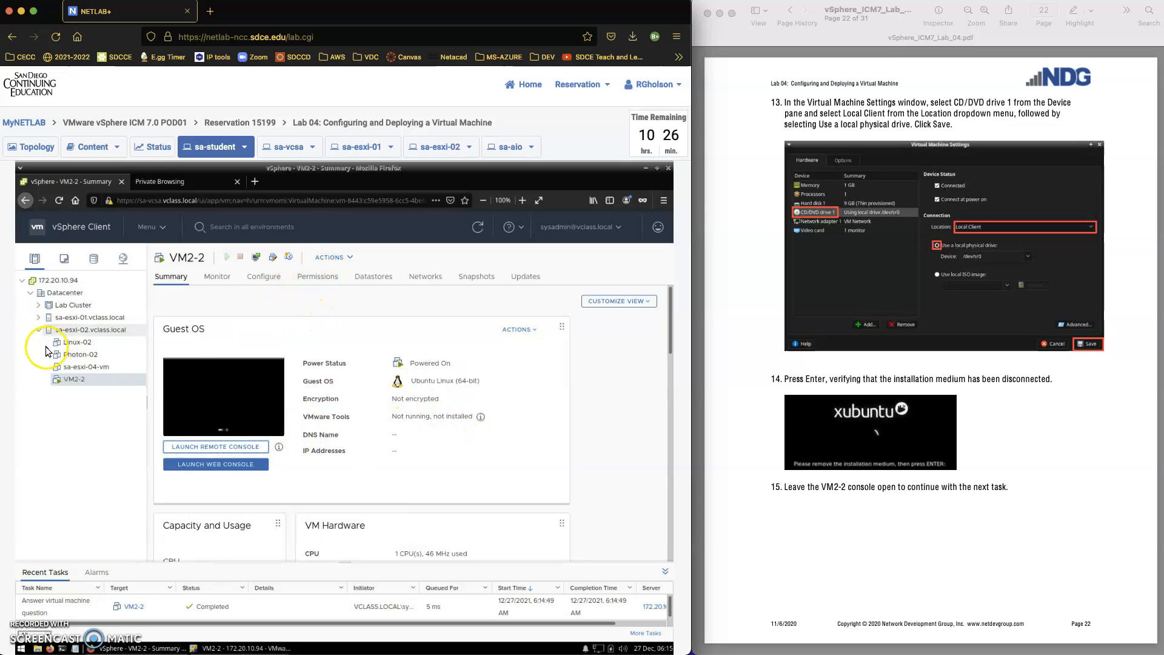
{"action": "left_click", "coordinate": [478, 227]}
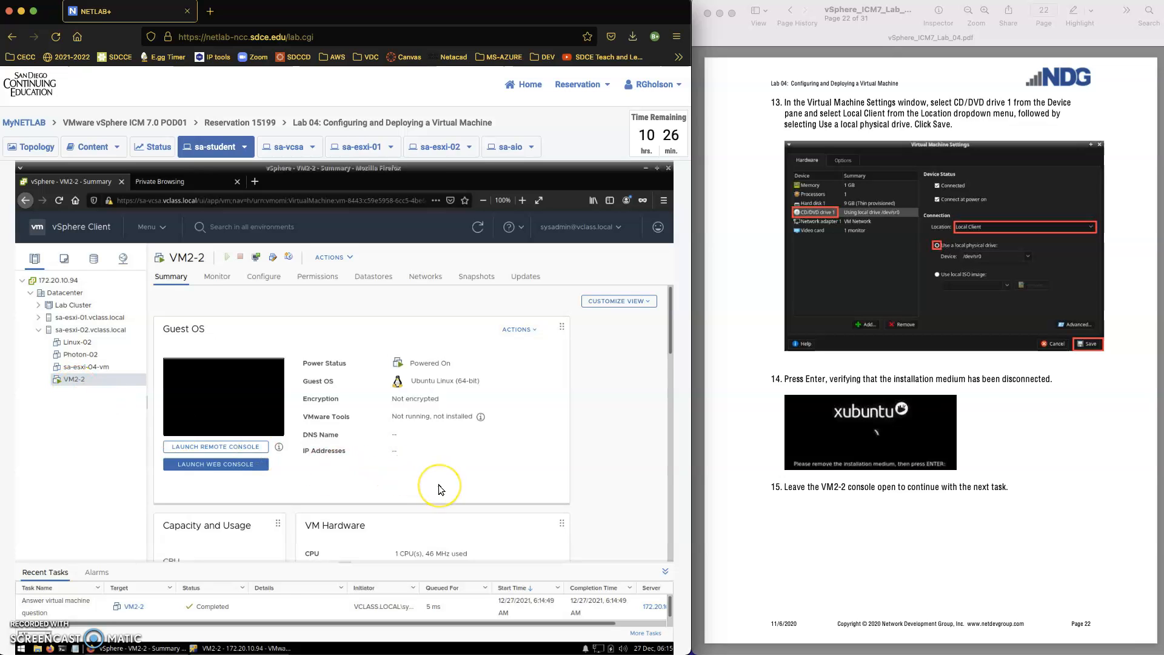
{"action": "scroll", "coordinate": [438, 485], "scroll_direction": "down", "scroll_amount": 3}
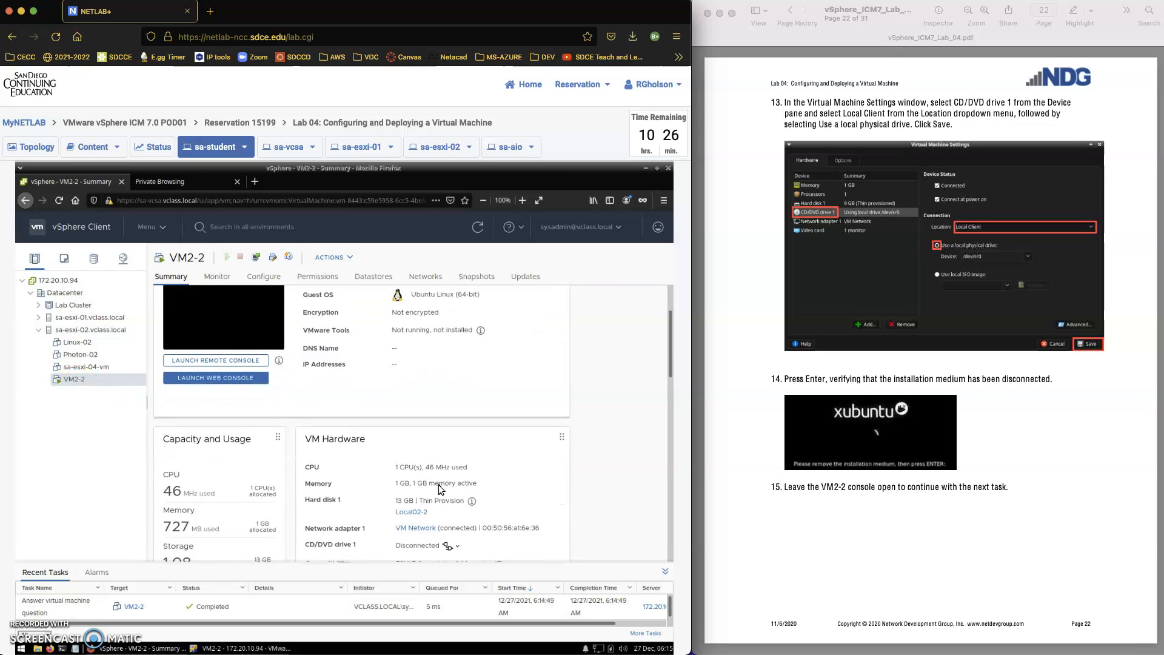
{"action": "scroll", "coordinate": [429, 483], "scroll_direction": "down", "scroll_amount": 3}
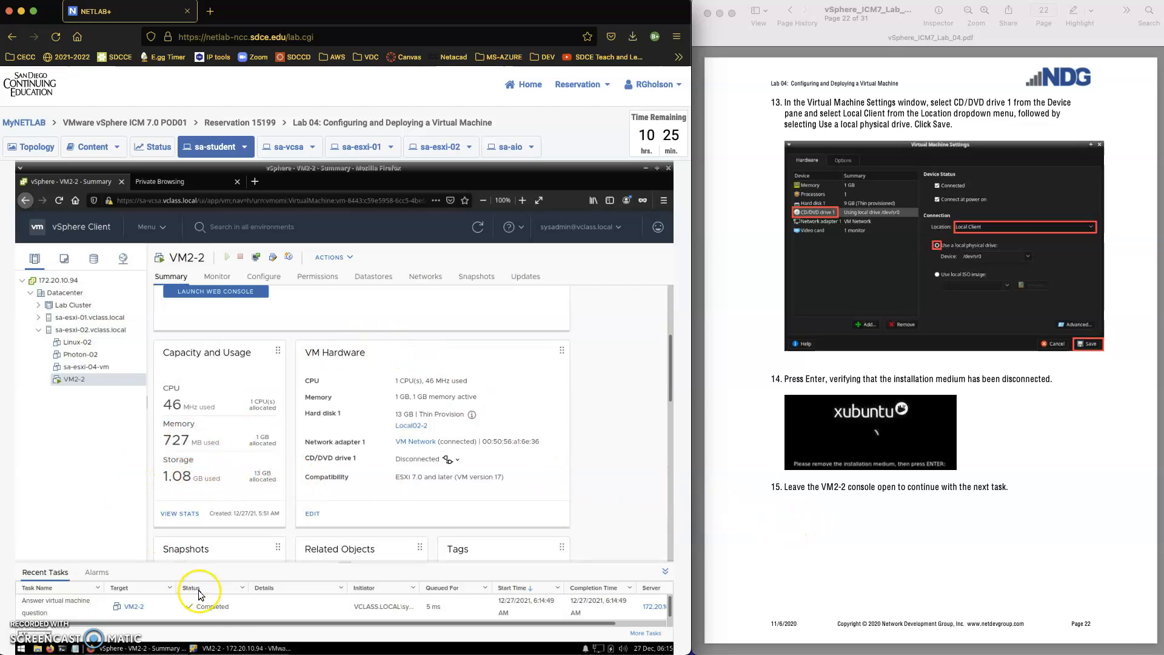
Close the old VM2-2 remote console window and the blank Private Browsing tab.
{"action": "left_click", "coordinate": [223, 649]}
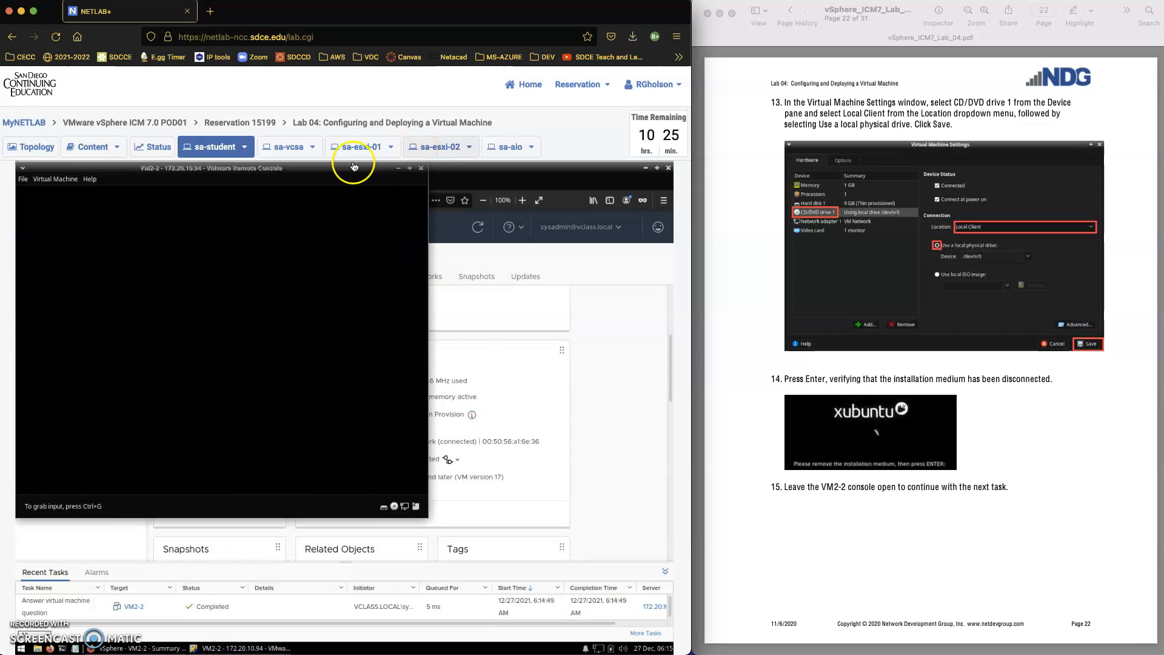
{"action": "left_click", "coordinate": [422, 168]}
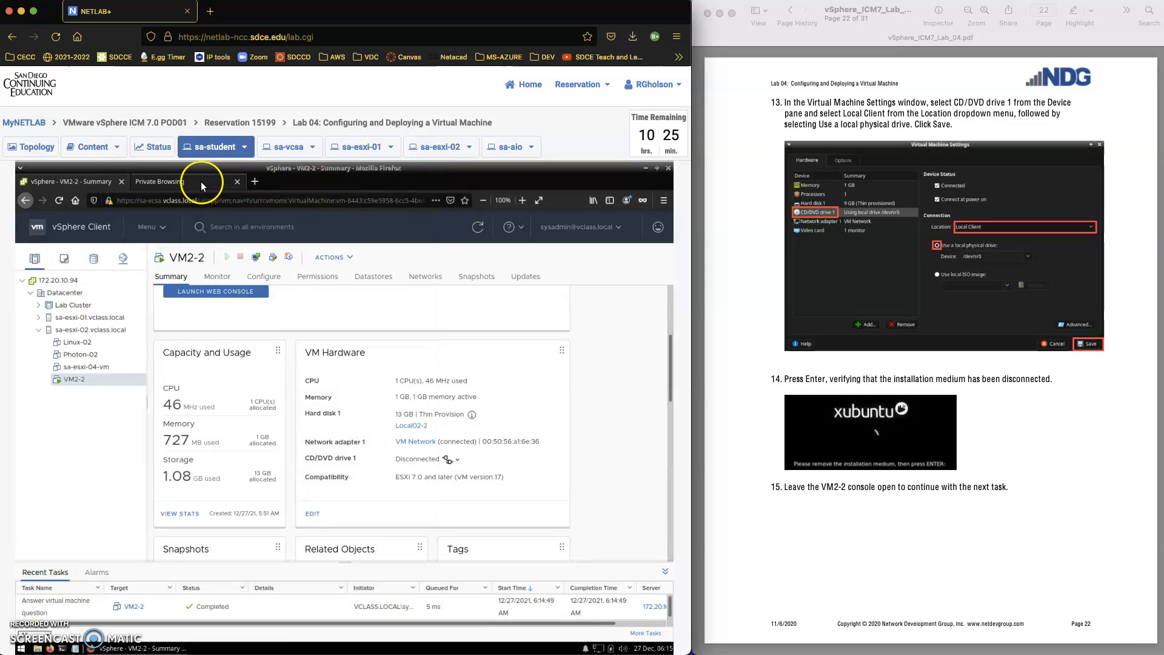
{"action": "left_click", "coordinate": [201, 181]}
{"action": "left_click", "coordinate": [237, 182]}
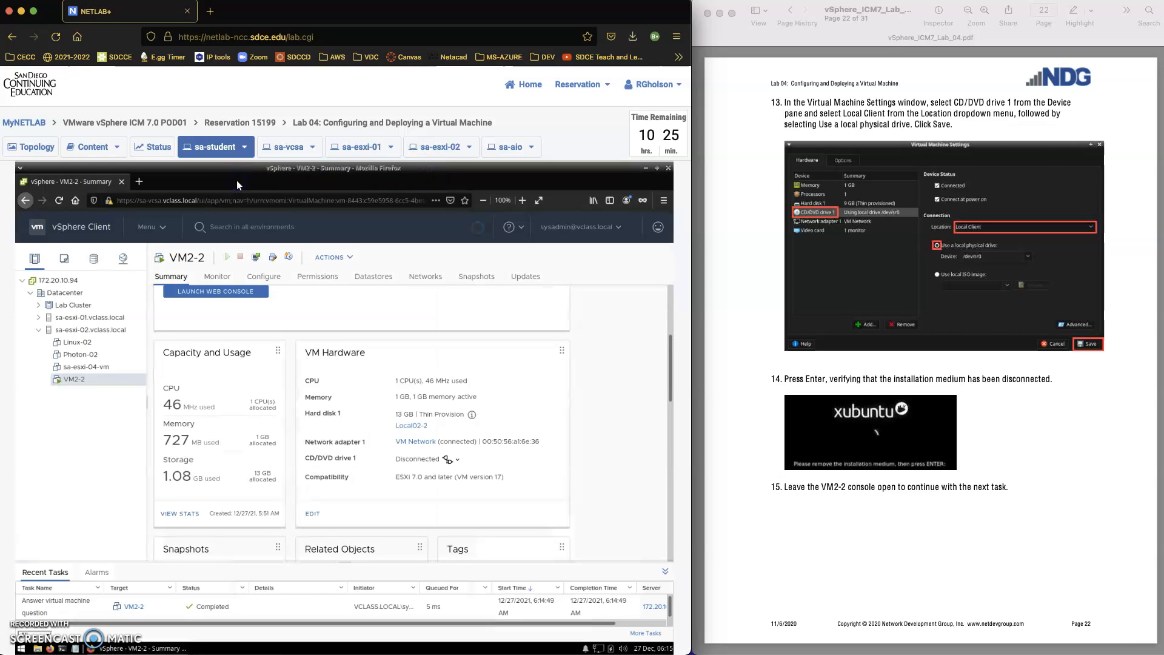
Launch a fresh remote console for VM2-2 showing the Xubuntu login screen.
{"action": "scroll", "coordinate": [215, 397], "scroll_direction": "up", "scroll_amount": 3}
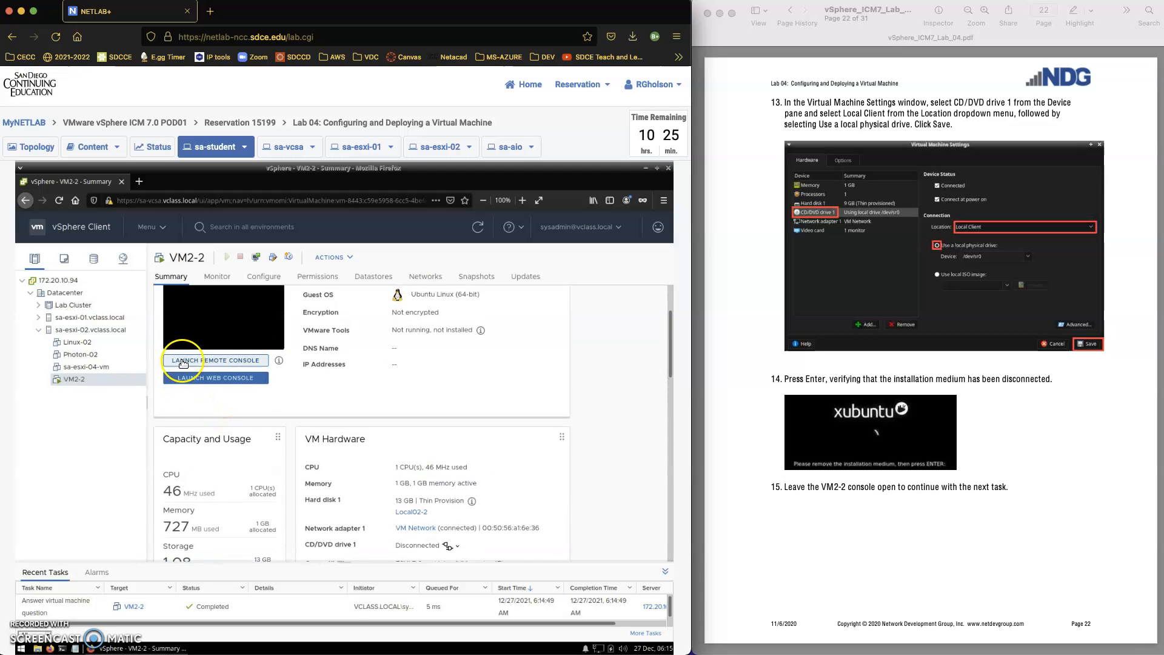
{"action": "left_click", "coordinate": [184, 362]}
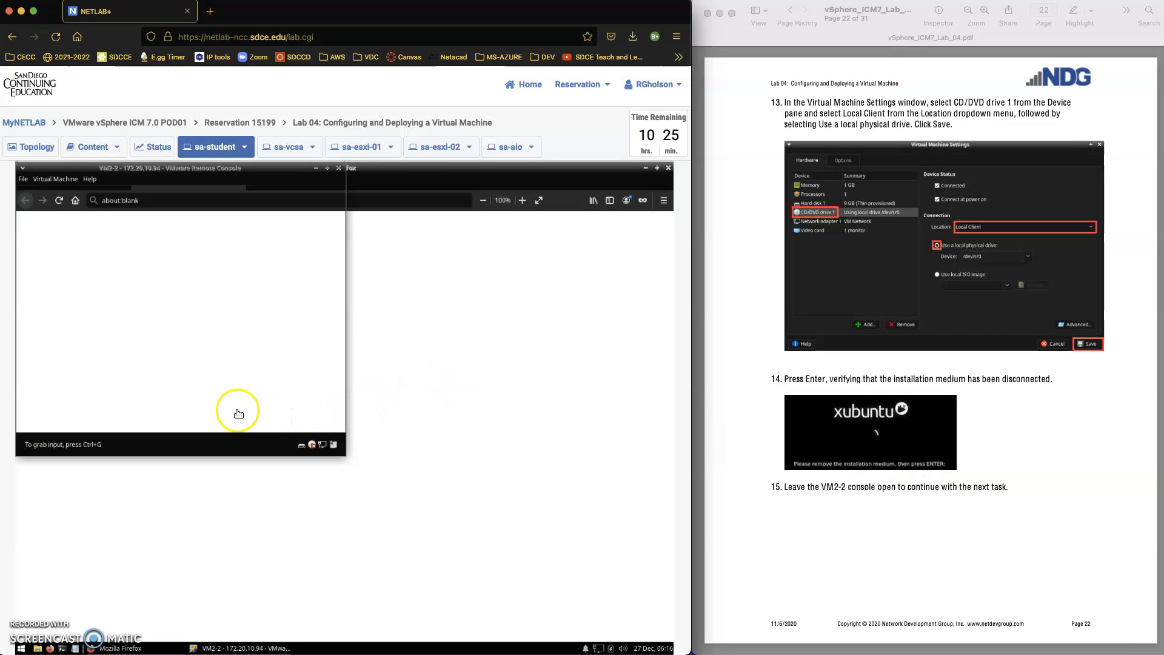
{"action": "scroll", "coordinate": [1025, 518], "scroll_direction": "down", "scroll_amount": 3}
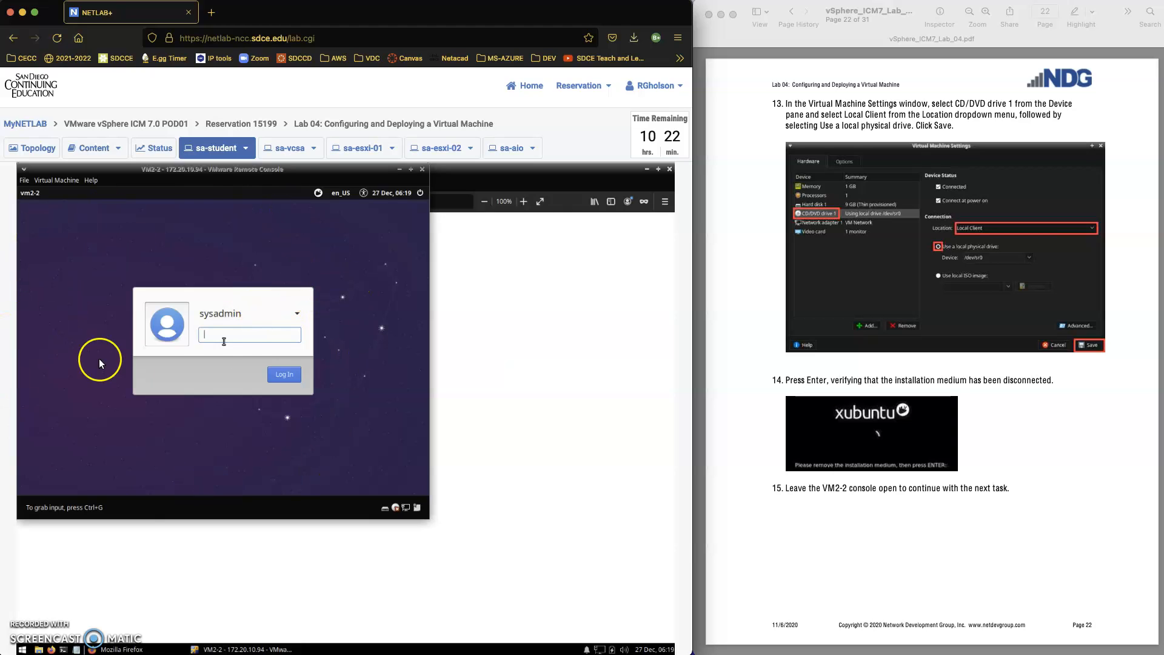
Close the console and blank tab, then power off VM2-2 via Power > Power Off, confirming Yes.
{"action": "left_click", "coordinate": [424, 169]}
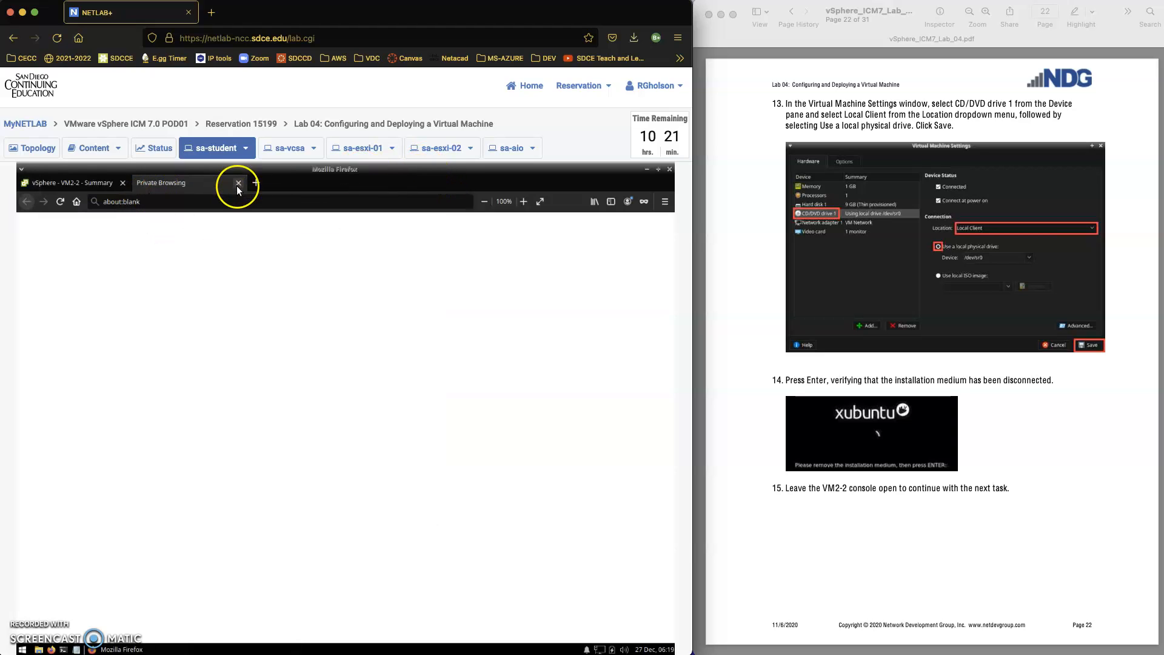
{"action": "left_click", "coordinate": [240, 184]}
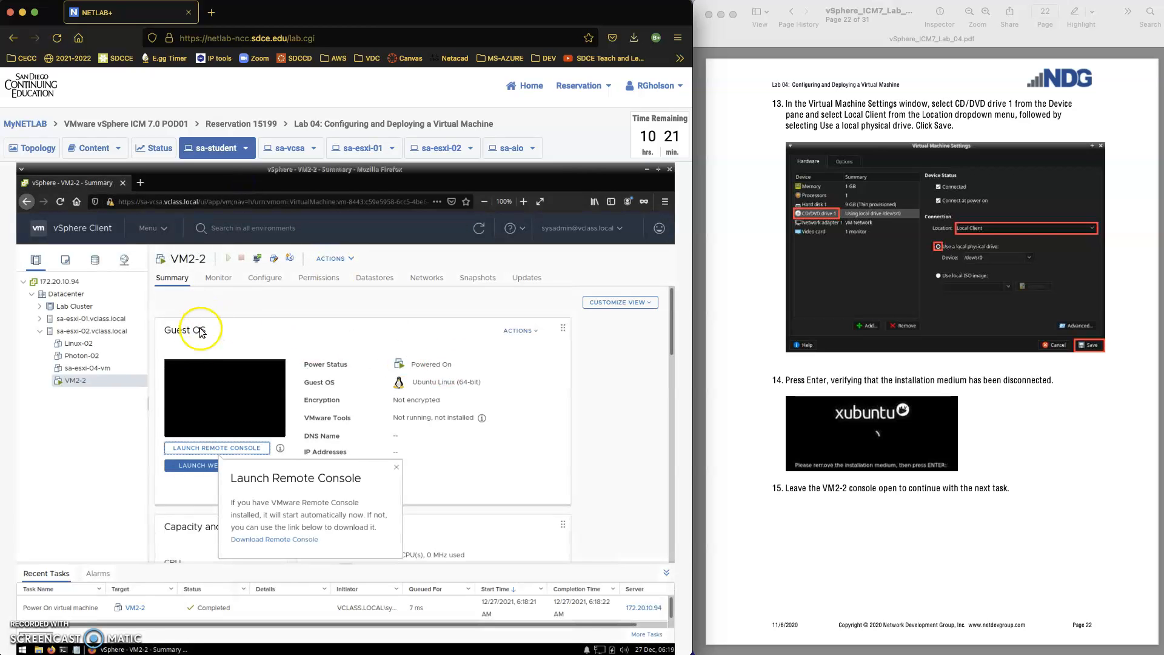
{"action": "right_click", "coordinate": [94, 381]}
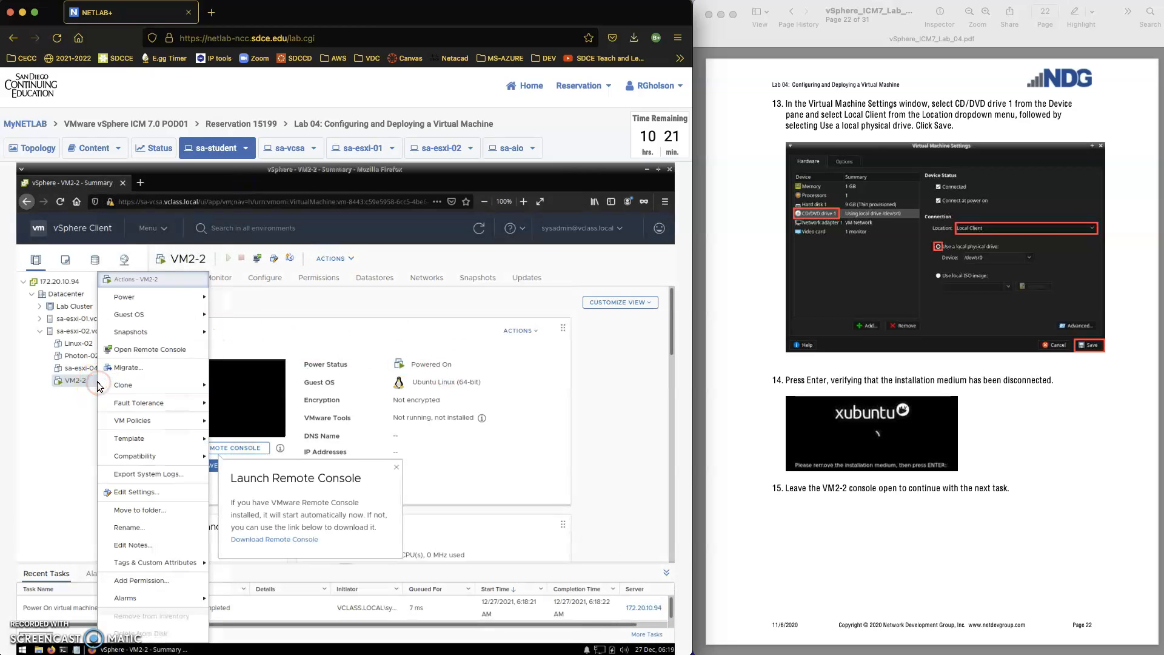
{"action": "mouse_move", "coordinate": [185, 296]}
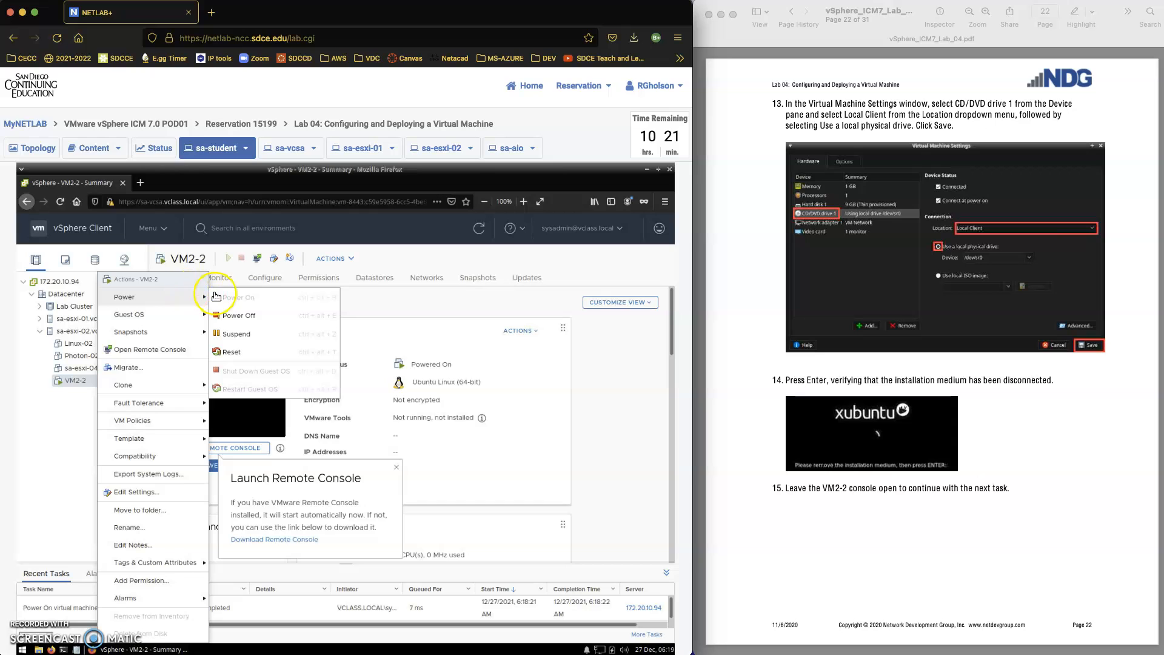
{"action": "left_click", "coordinate": [246, 316]}
{"action": "left_click", "coordinate": [465, 465]}
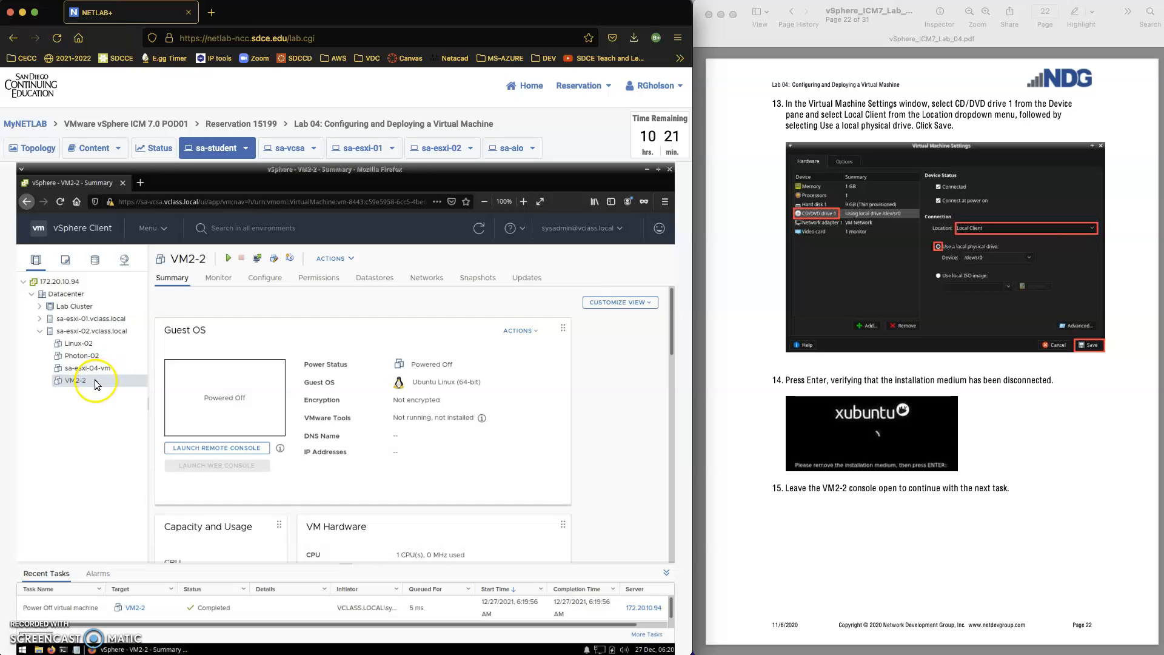
Power VM2-2 on again and launch a remote console showing the Xubuntu password prompt.
{"action": "left_click", "coordinate": [228, 260]}
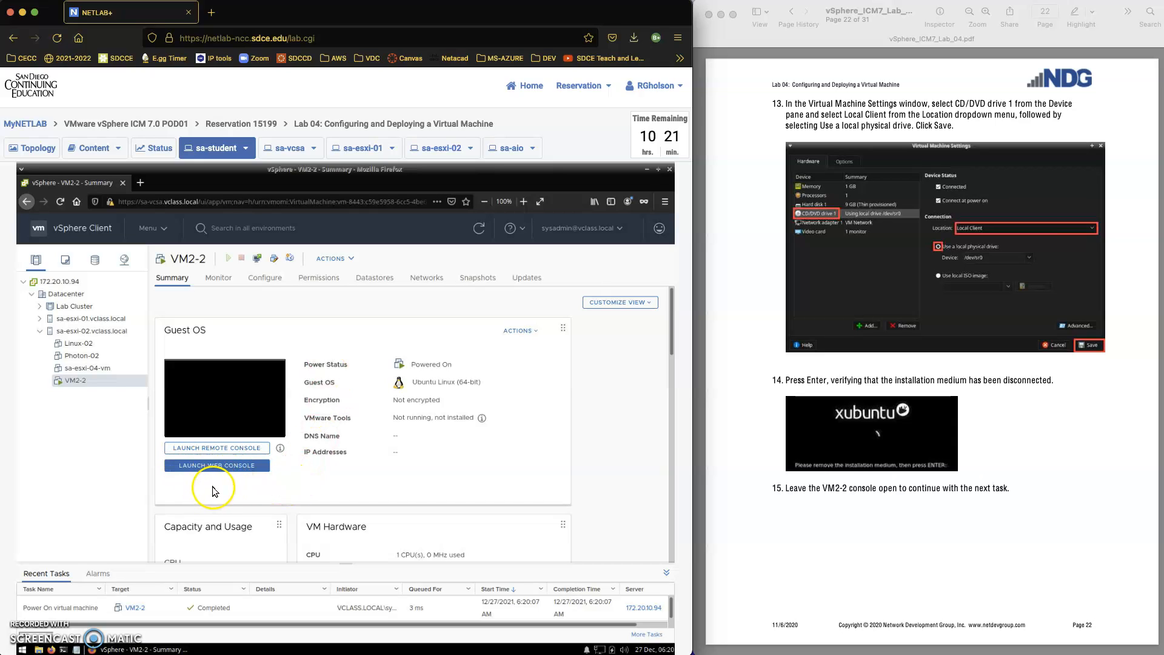
{"action": "left_click", "coordinate": [214, 448]}
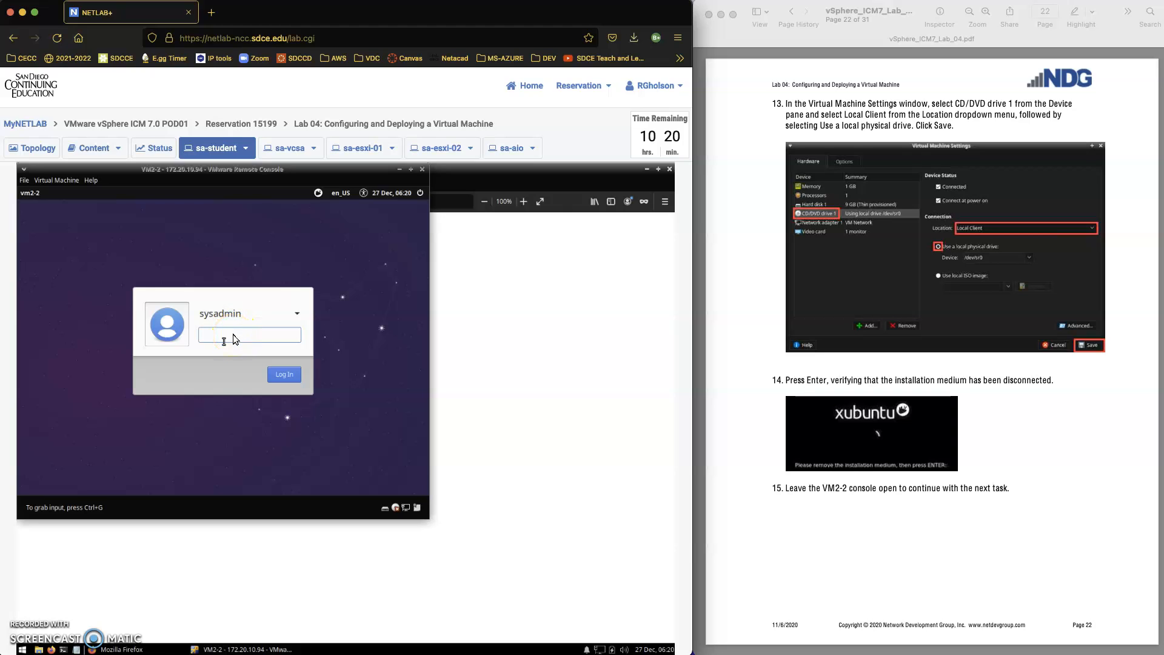
{"action": "scroll", "coordinate": [980, 485], "scroll_direction": "down", "scroll_amount": 3}
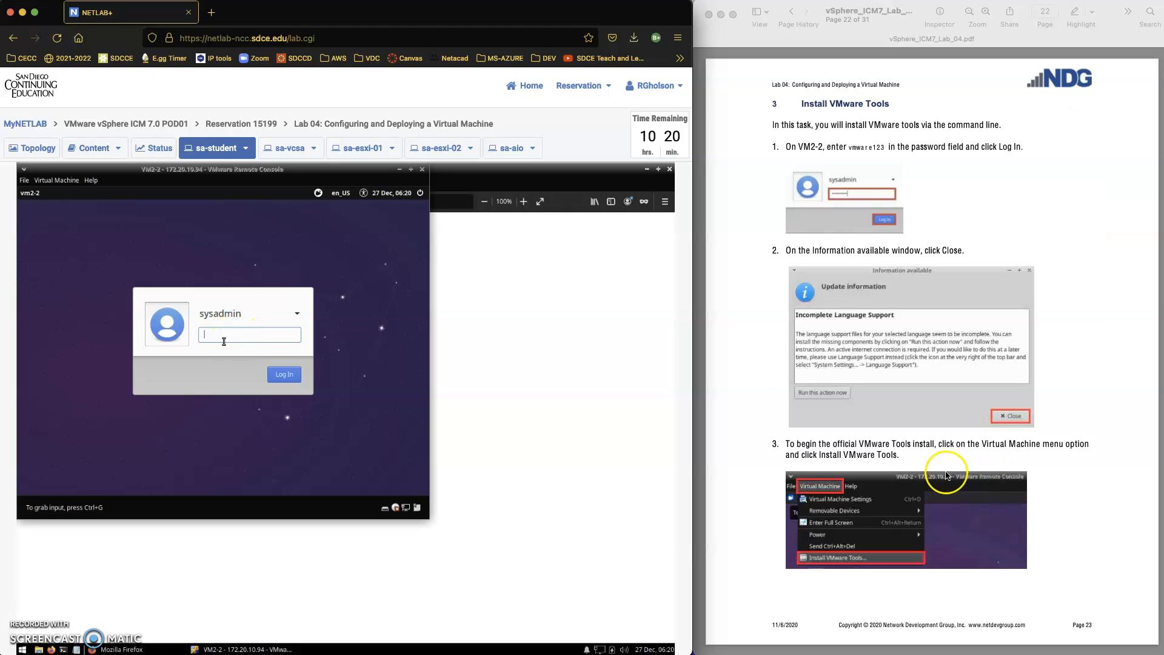